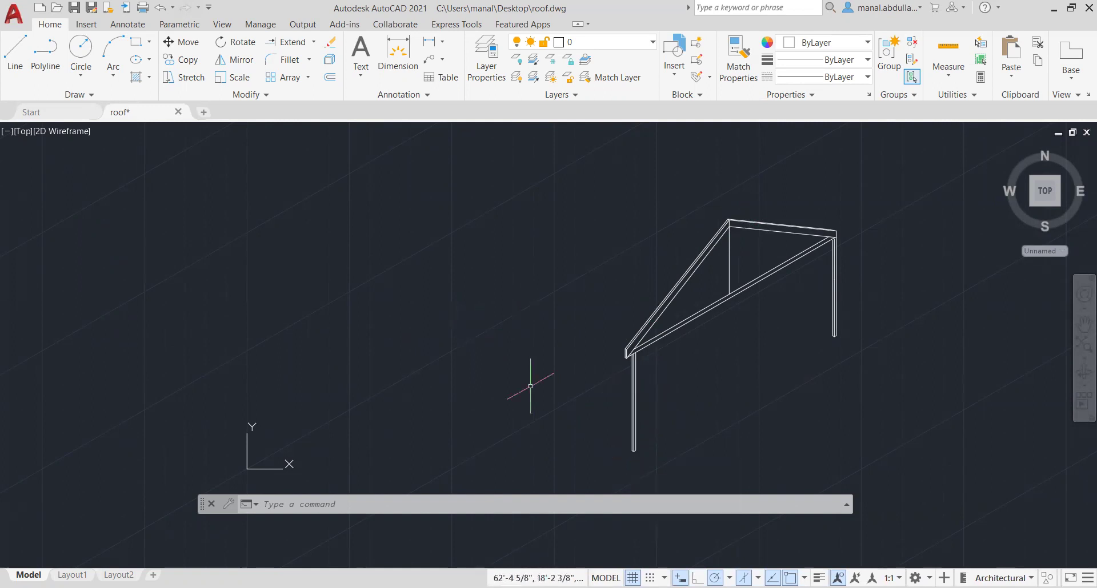
Cancel the stray selection, launch ARRAYCLASSIC via ARR, and move the Array dialog left.
left_click(383, 493)
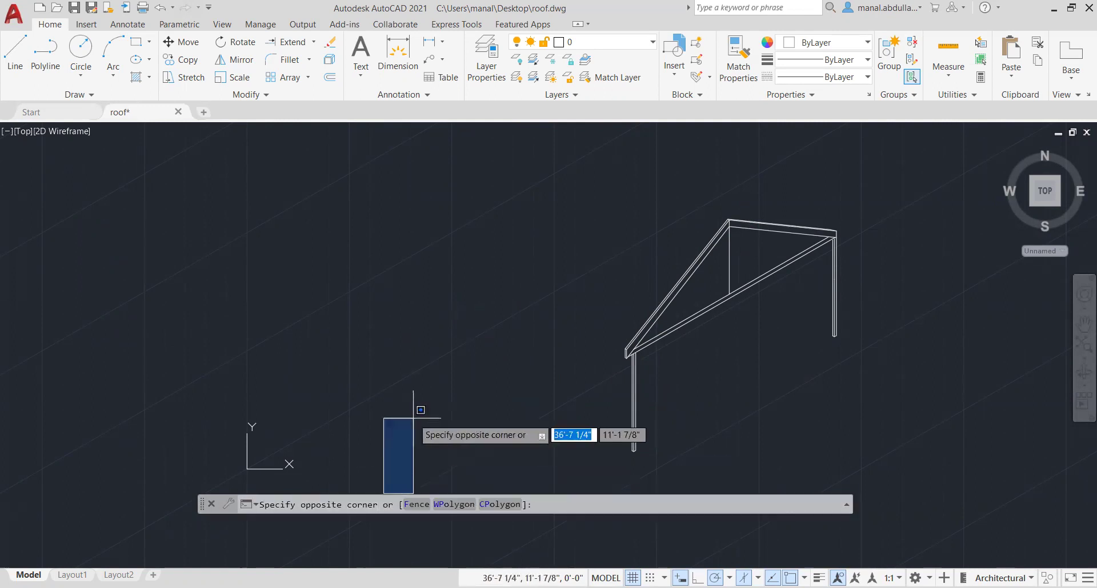
key("Escape")
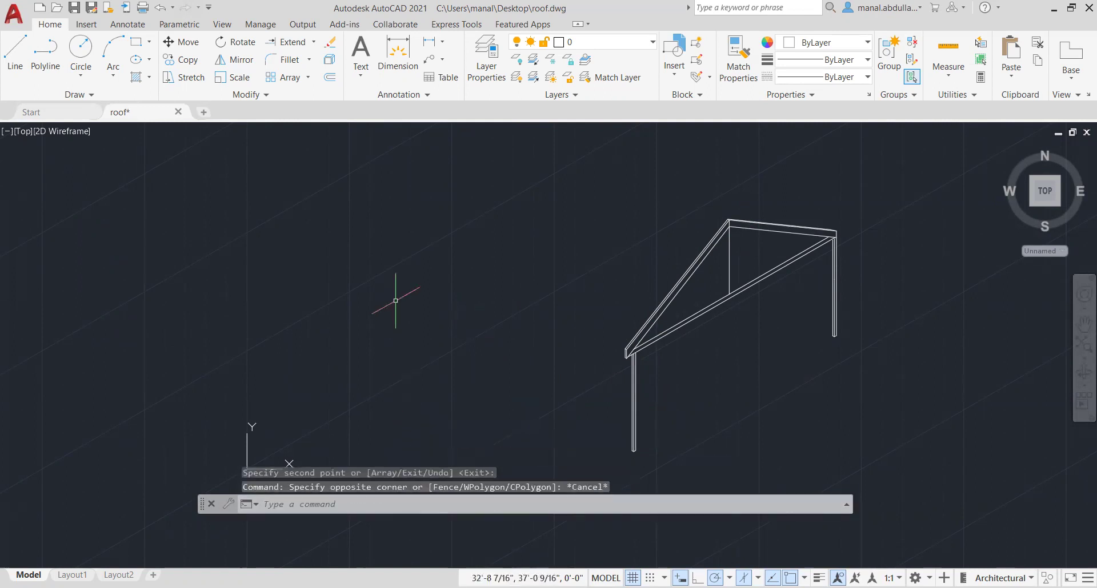
type("arry")
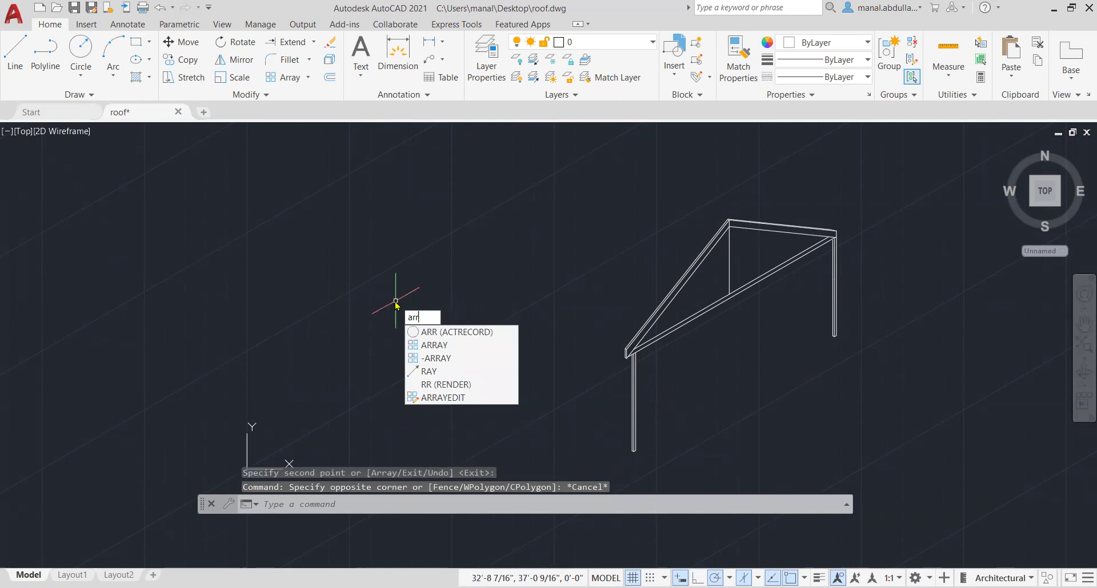
key("BackSpace")
key("BackSpace")
key("BackSpace")
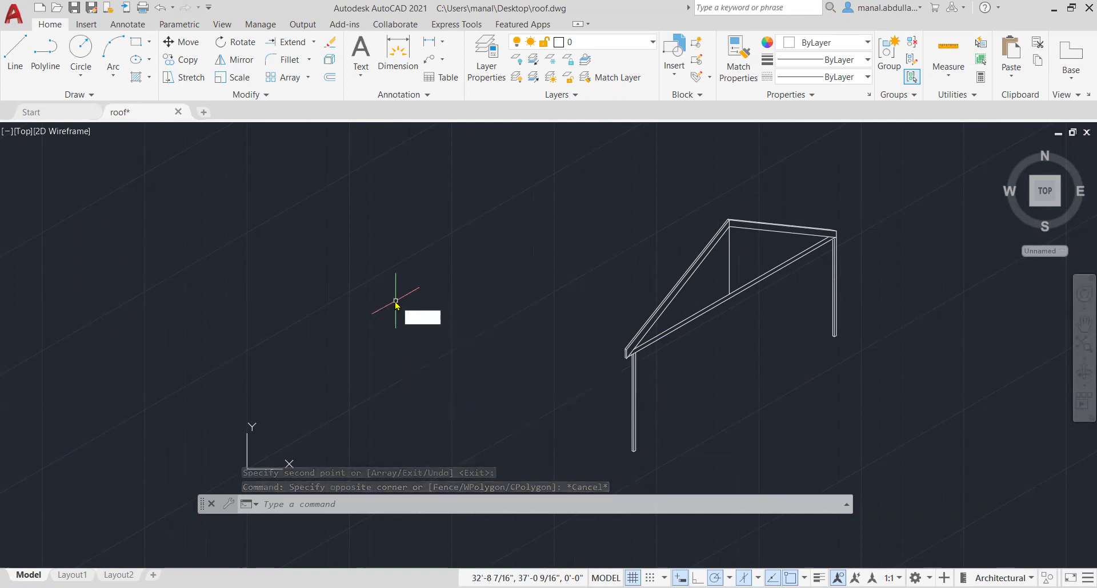
type("arr")
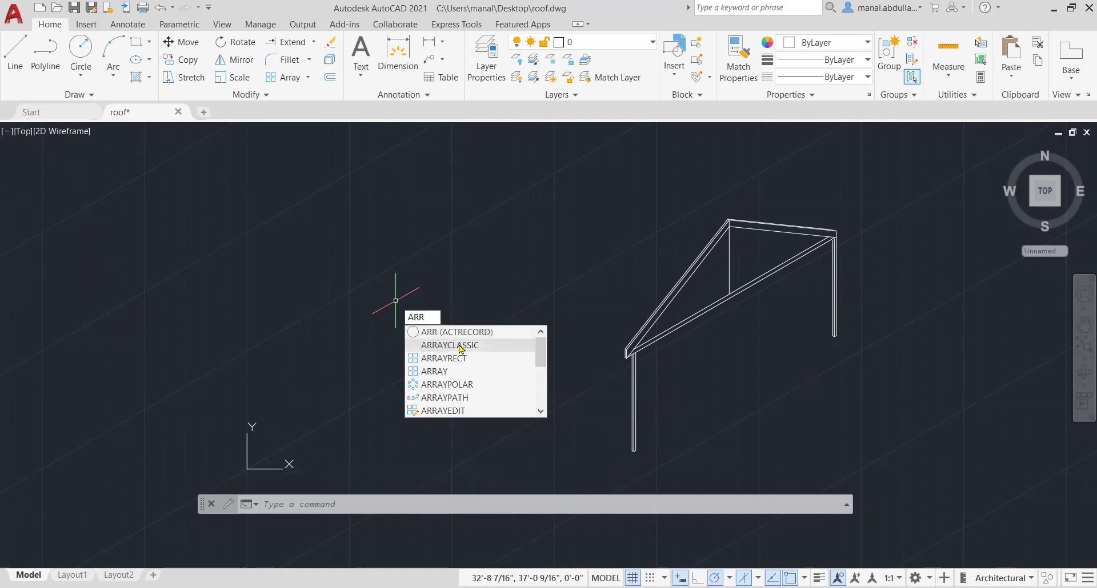
left_click(461, 346)
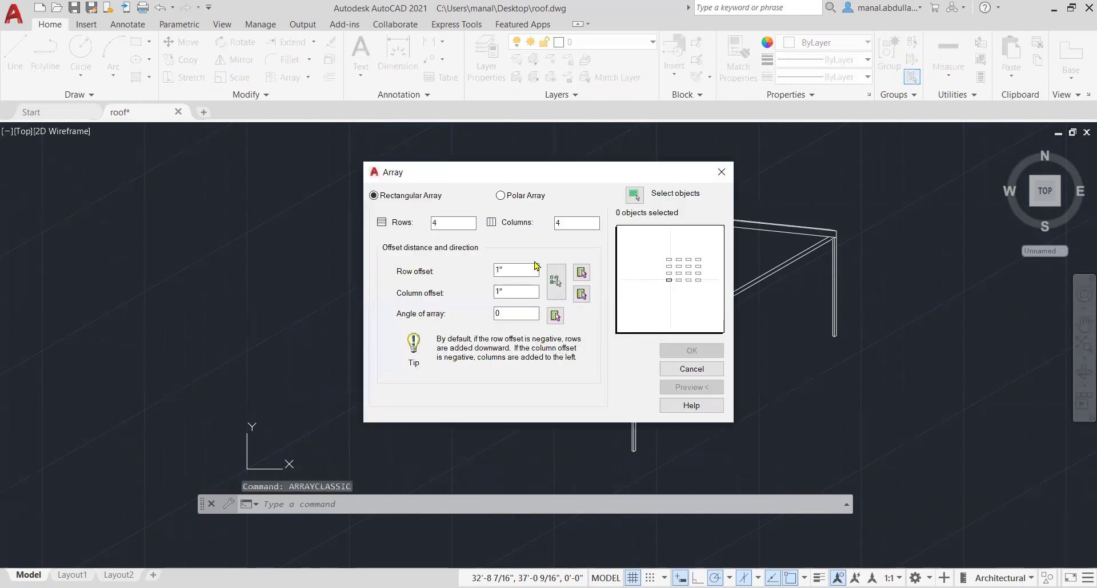
left_click_drag(558, 178, 401, 188)
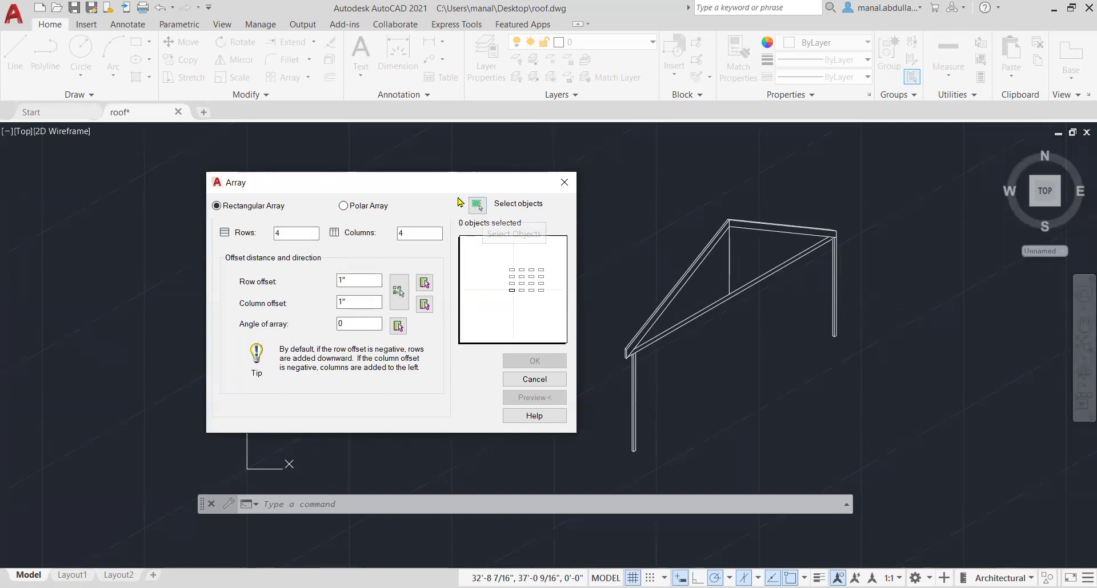
left_click_drag(459, 188, 315, 197)
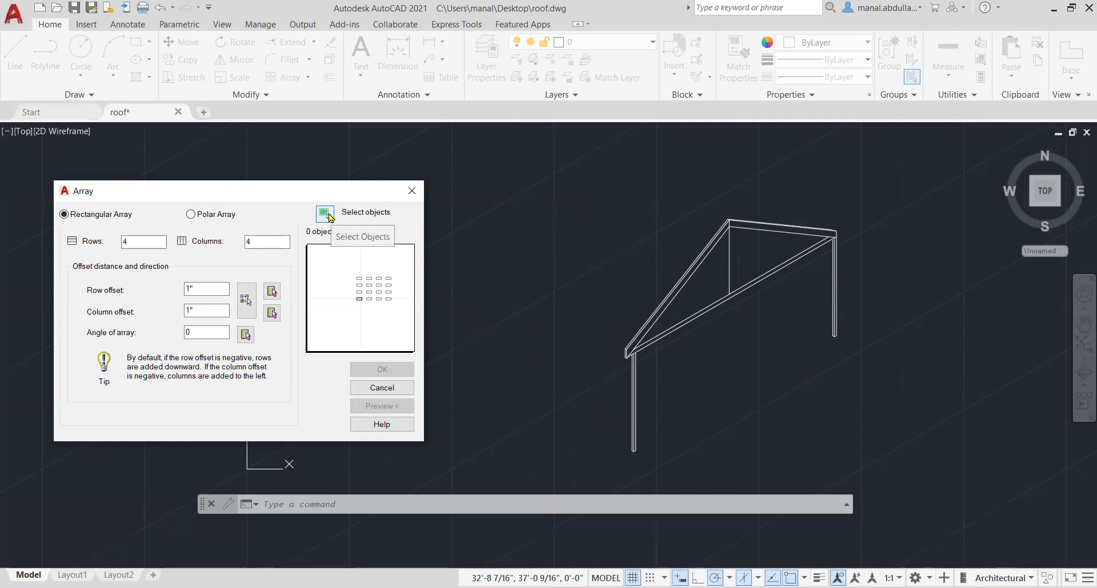
Window-select all 29 roof frame objects as the array source.
left_click(328, 216)
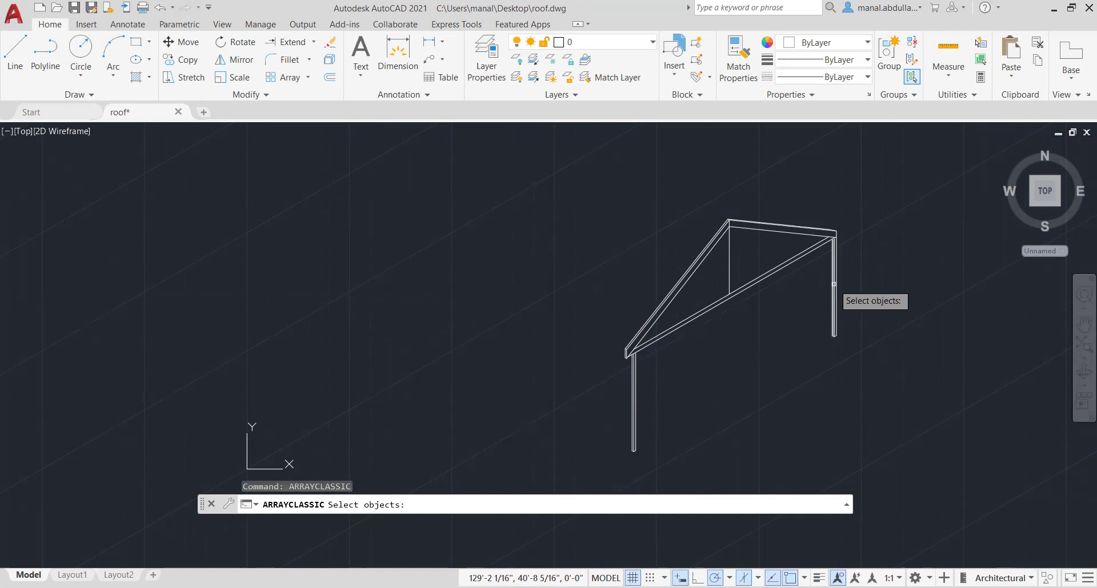
left_click(594, 481)
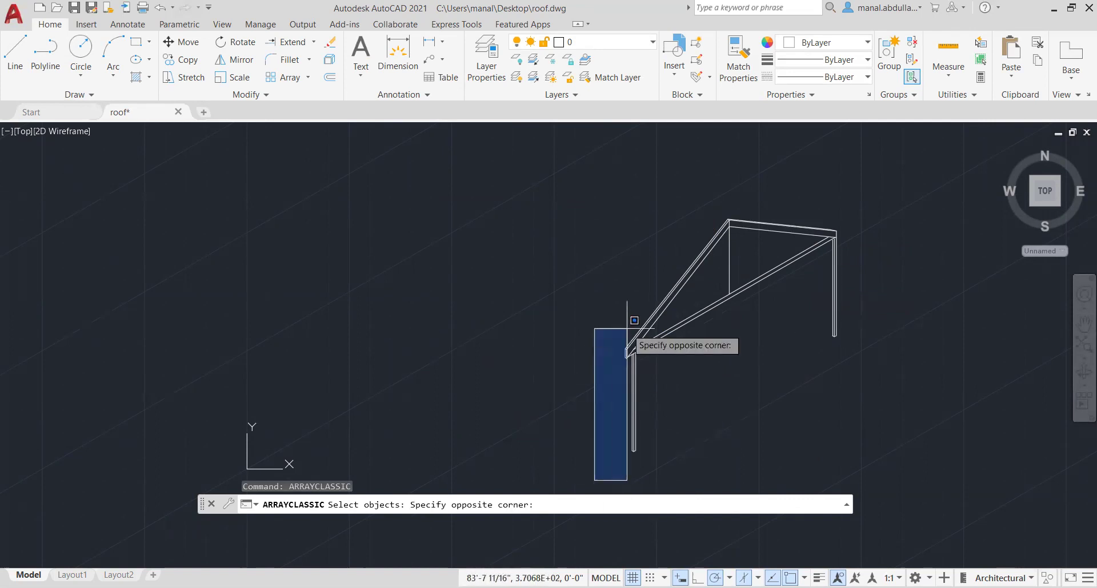
left_click(883, 190)
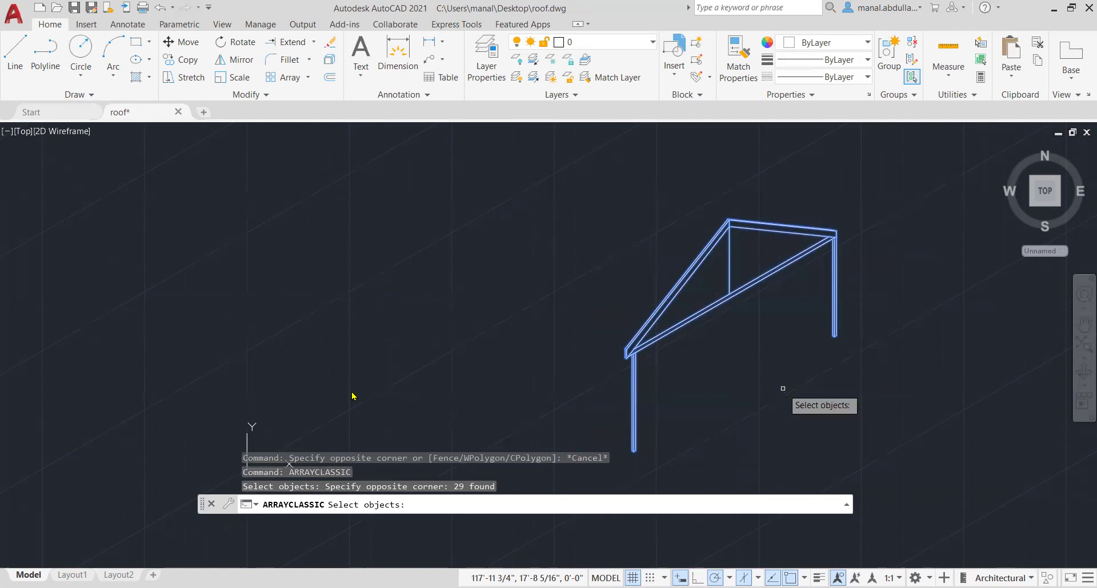
key("Return")
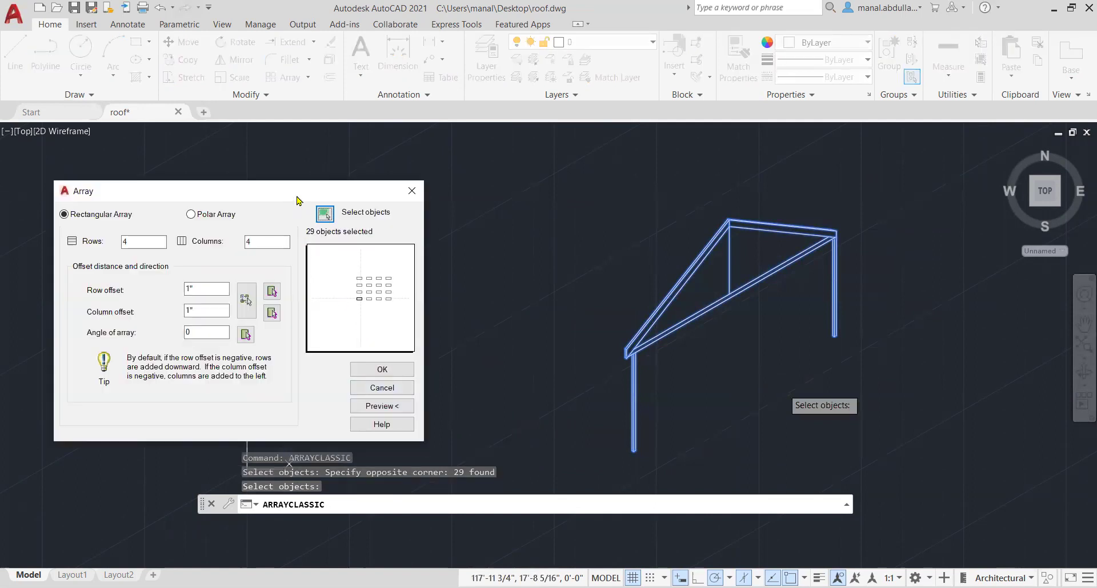
Change the array from 4×4 to 1 row and 16 columns.
left_click_drag(296, 200, 430, 184)
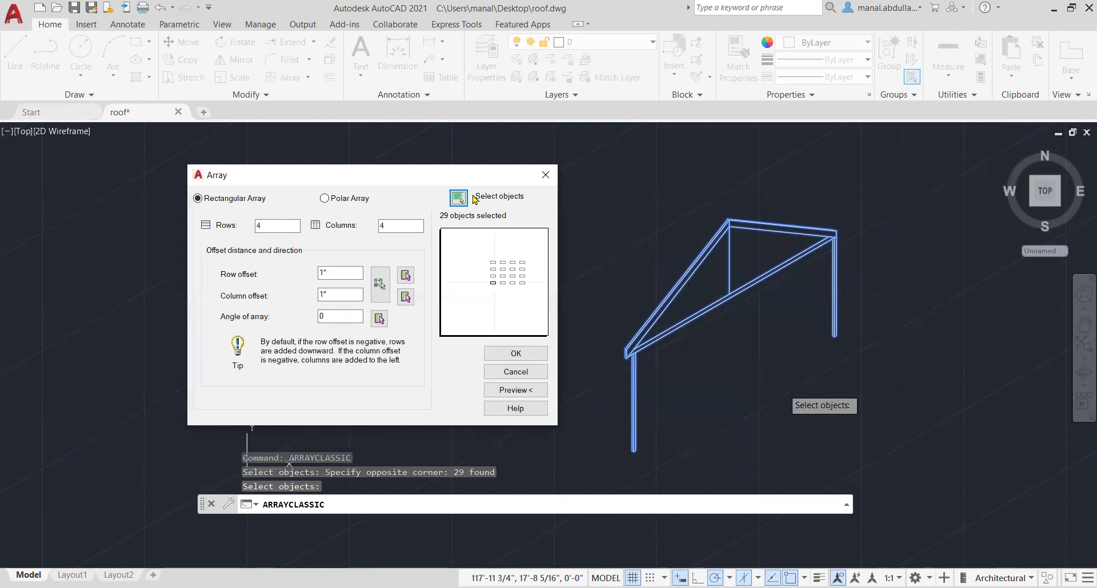
left_click(403, 227)
double_click(258, 226)
type("1")
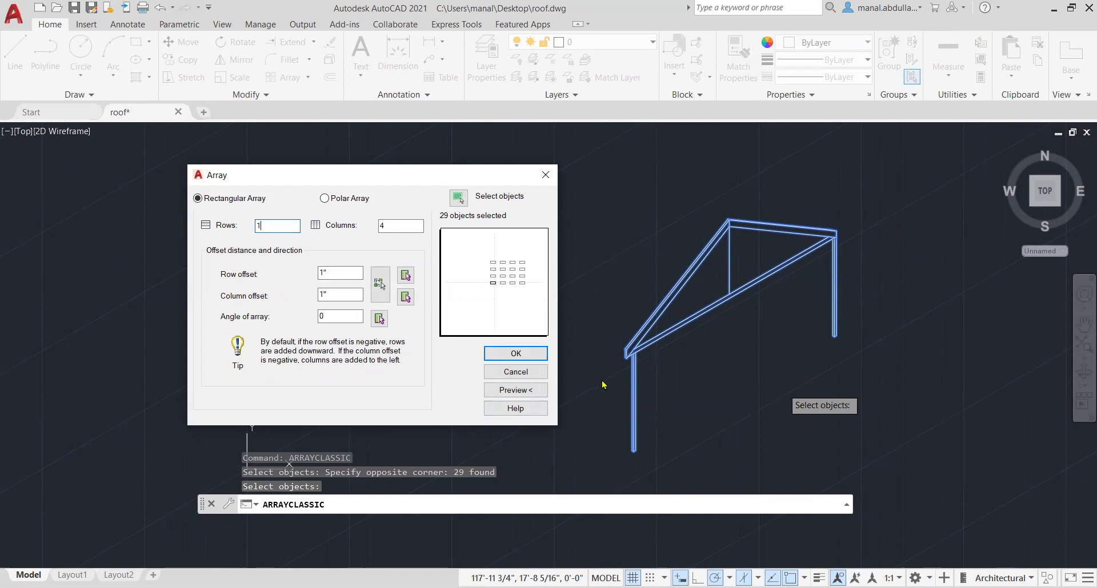
double_click(381, 226)
type("16")
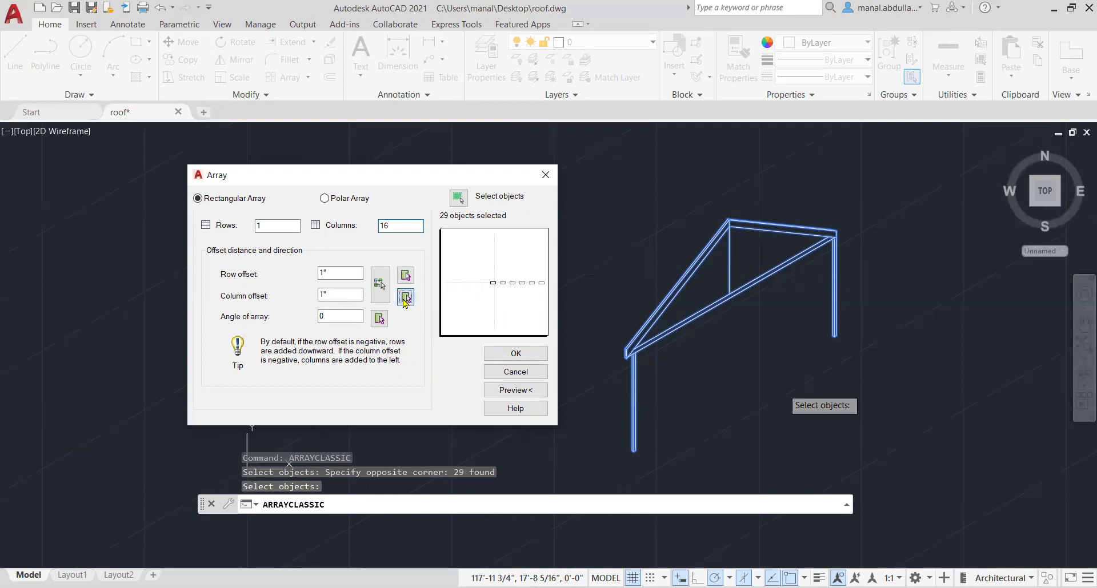
Pick the column offset from the frame corner, giving -1'-5 7/16".
left_click(405, 298)
scroll(627, 357, "up", 3)
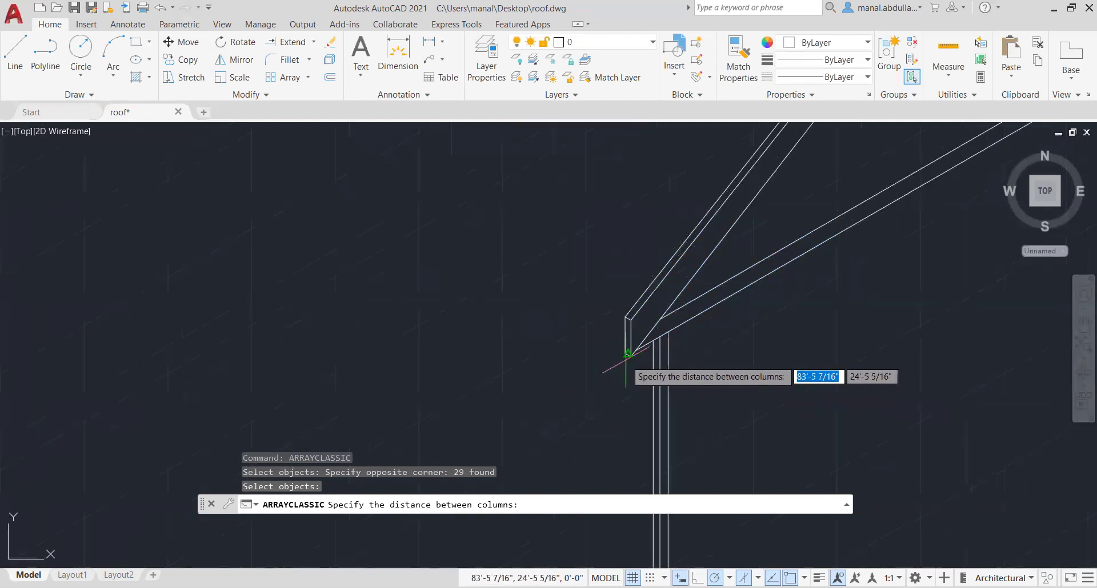
left_click(627, 353)
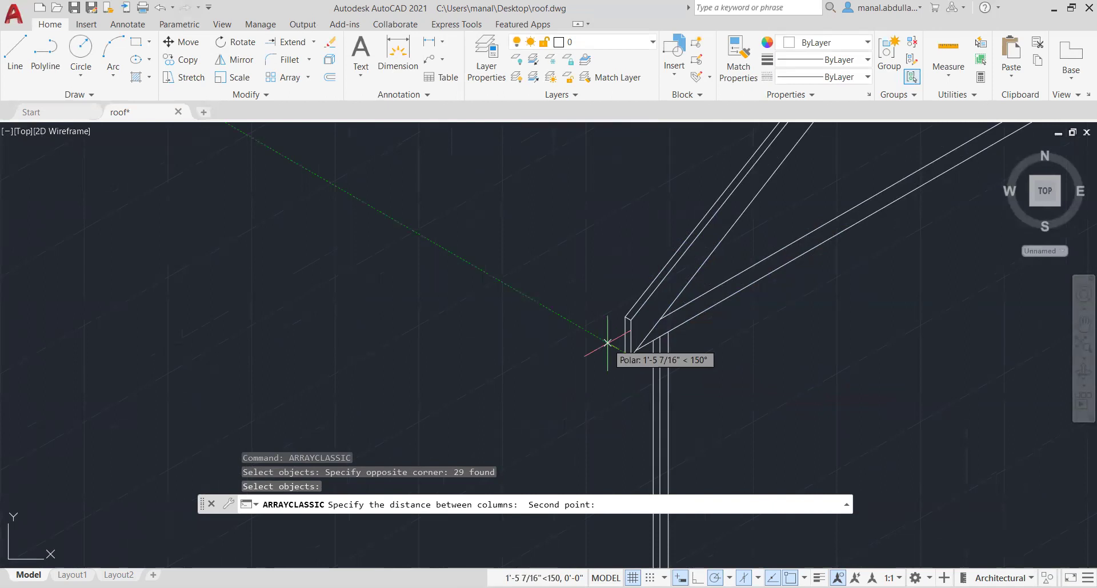
left_click(607, 343)
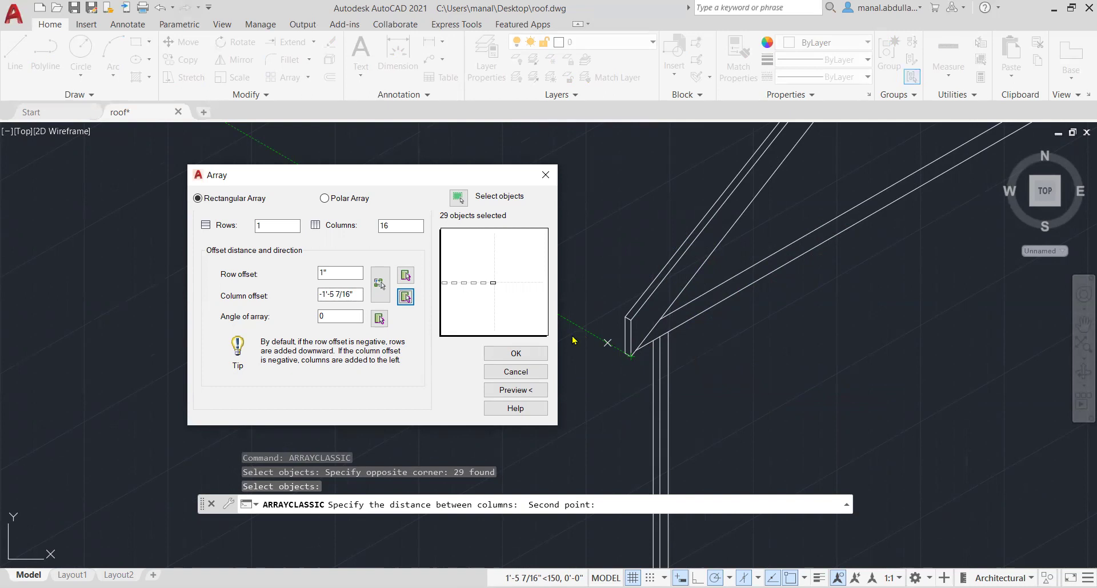
Pick a 150° array angle from the frame corner along the polar line.
left_click(331, 317)
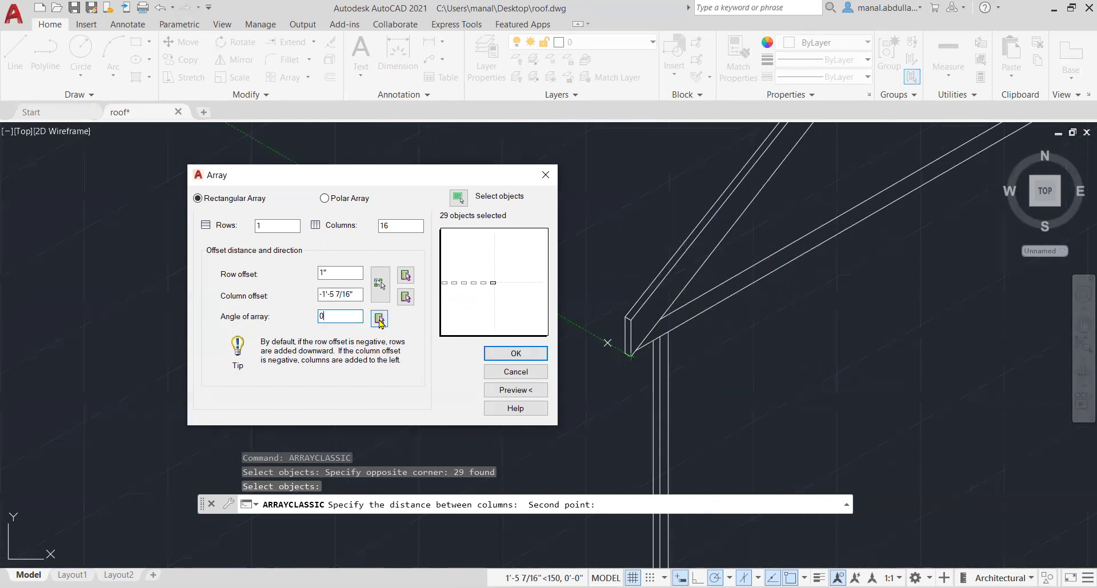
left_click(380, 318)
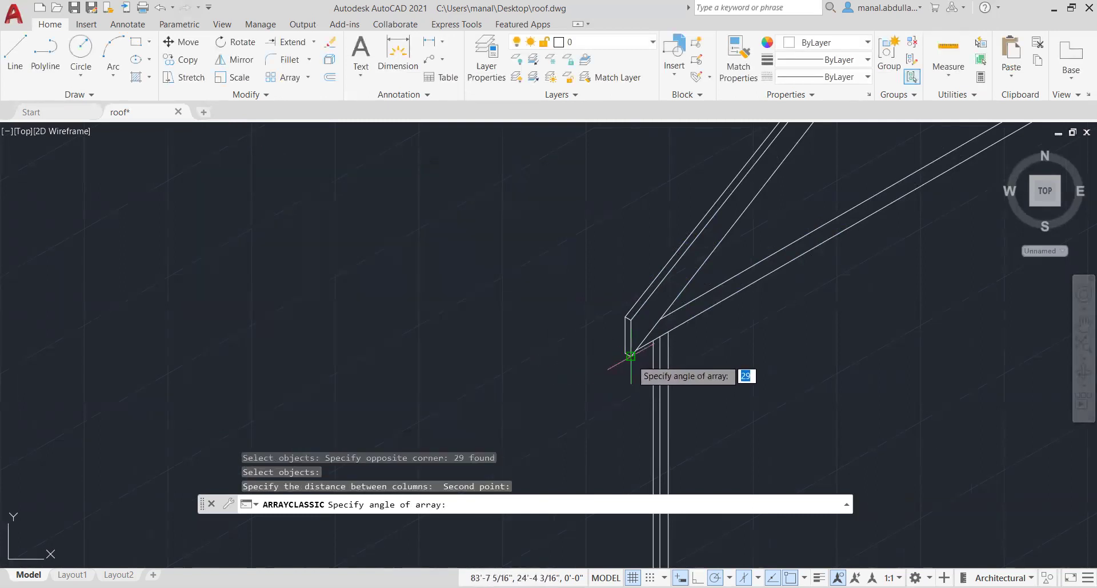
left_click(631, 355)
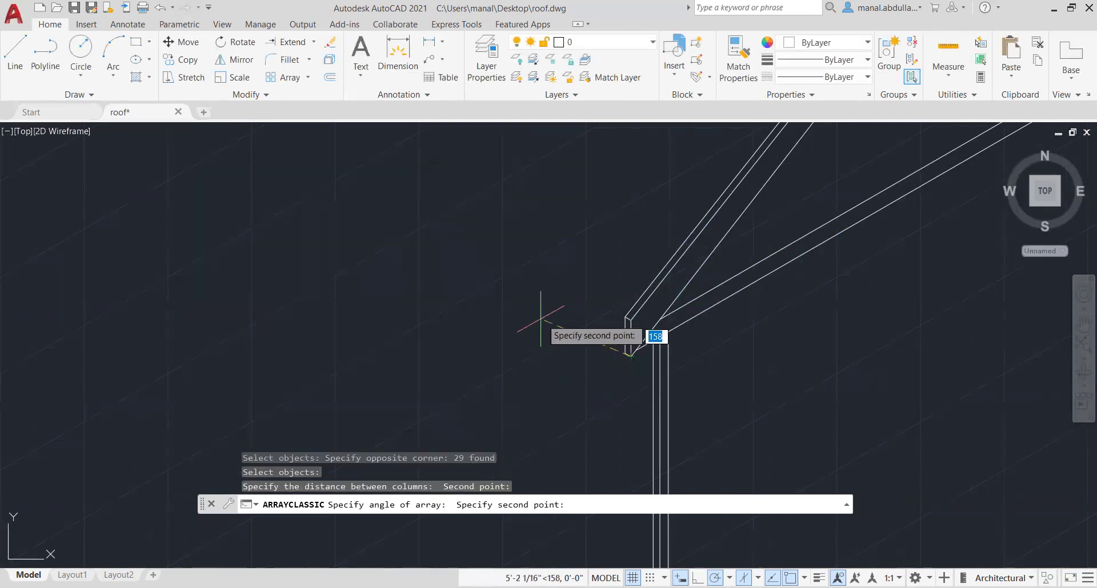
left_click(512, 286)
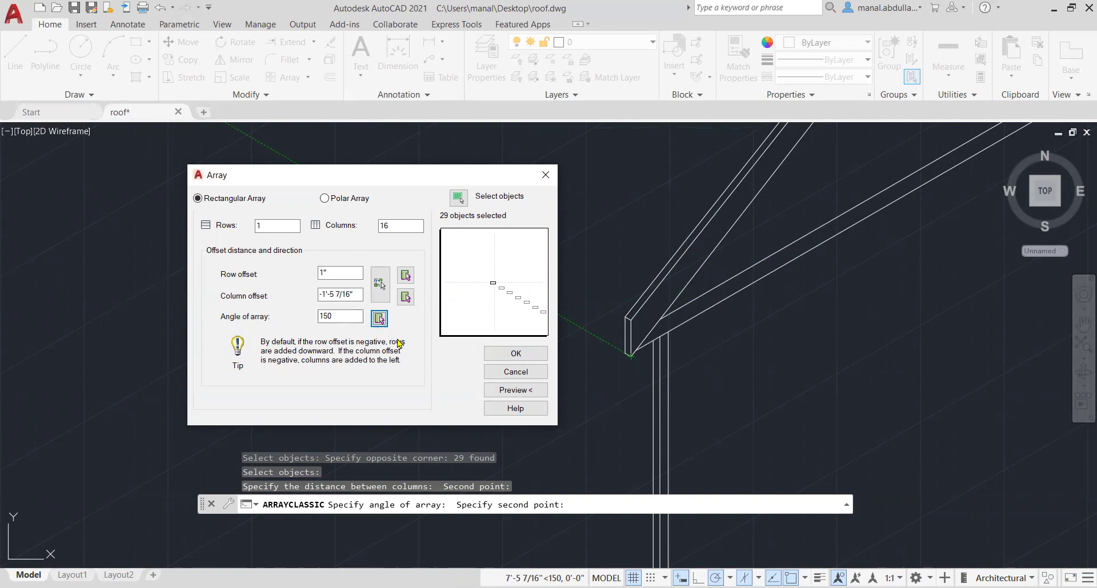
Preview and accept the 16 roof frames along 150°, then reopen ARRAYCLASSIC.
left_click(510, 394)
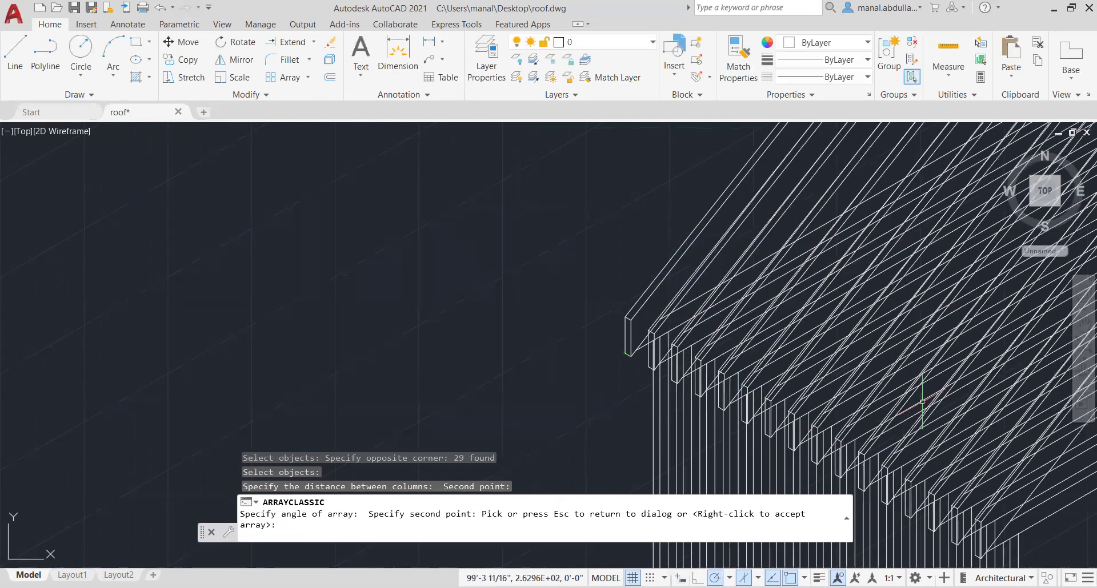
scroll(763, 385, "down", 5)
middle_click_drag(764, 384, 459, 308)
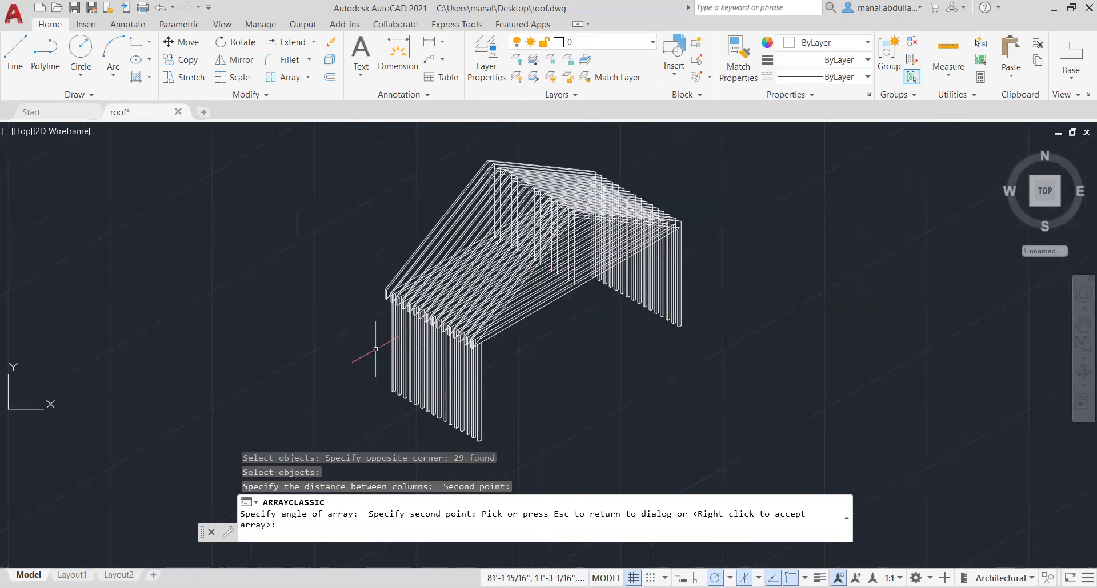
scroll(544, 282, "up", 4)
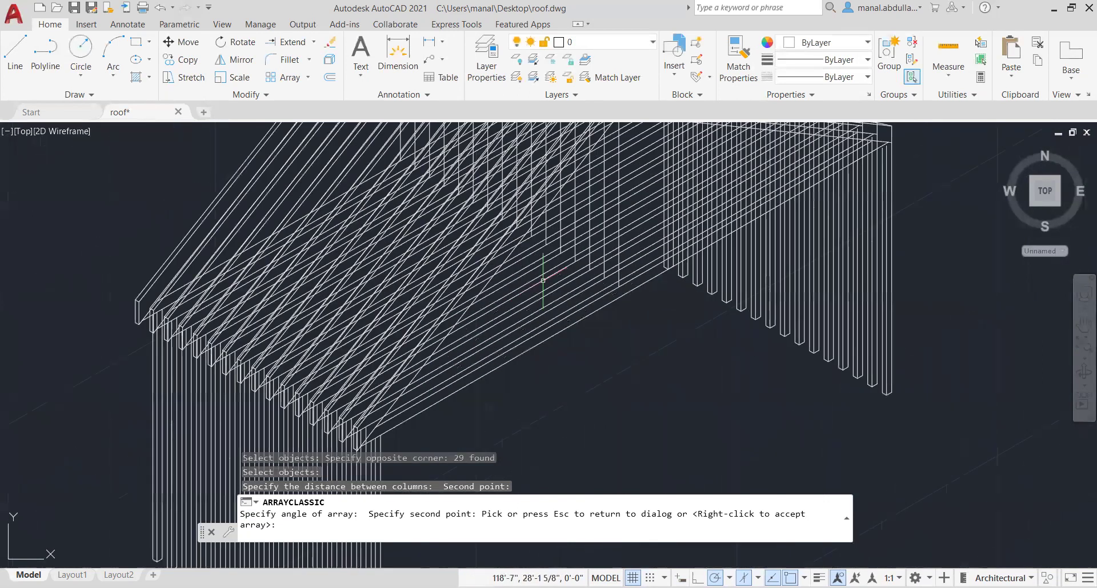
scroll(345, 231, "down", 3)
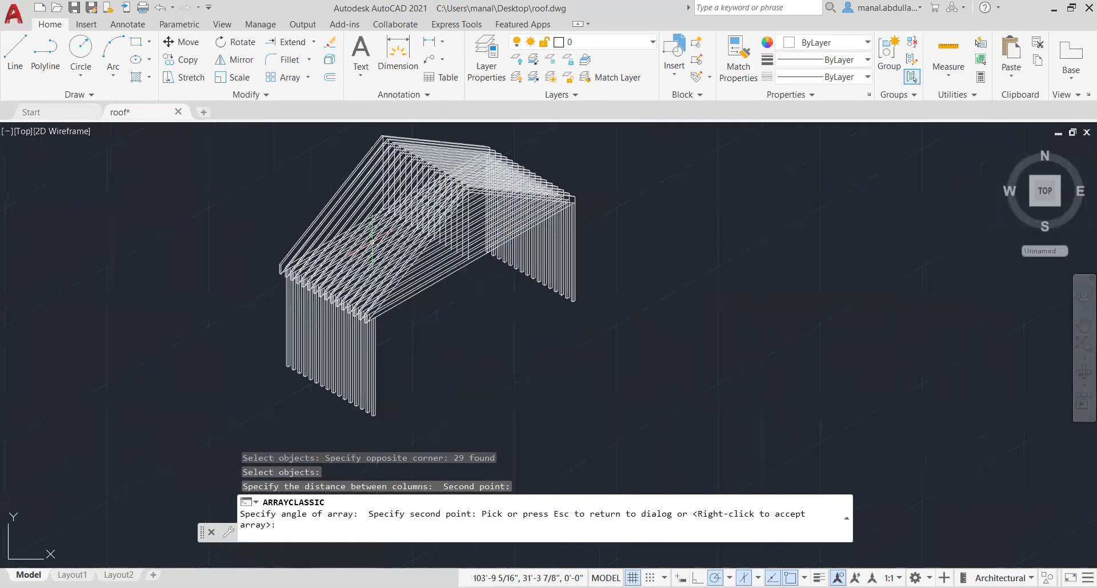
scroll(368, 240, "up", 1)
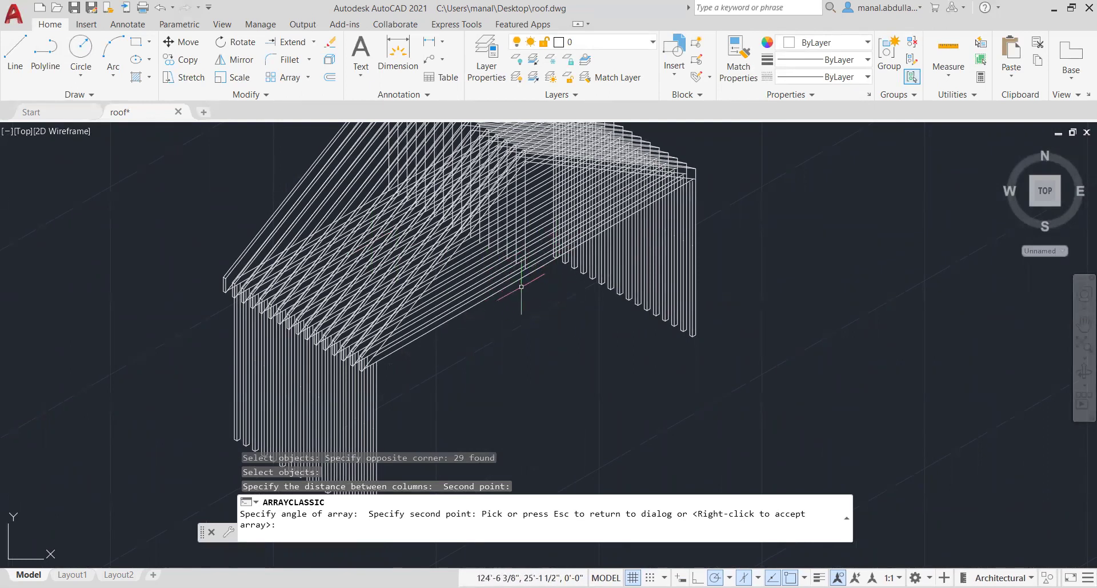
scroll(522, 288, "down", 1)
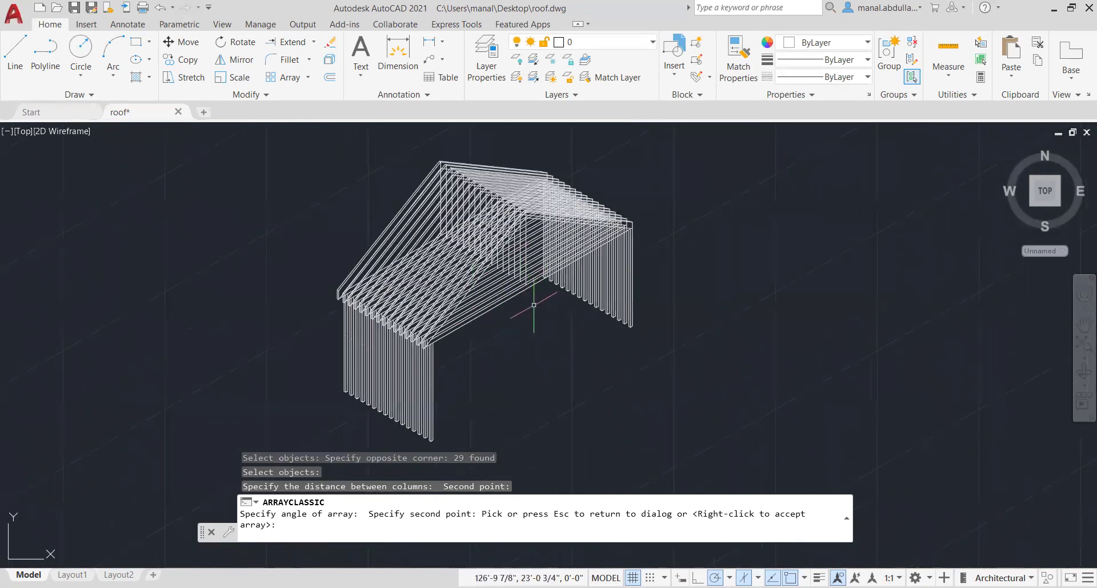
right_click(534, 305)
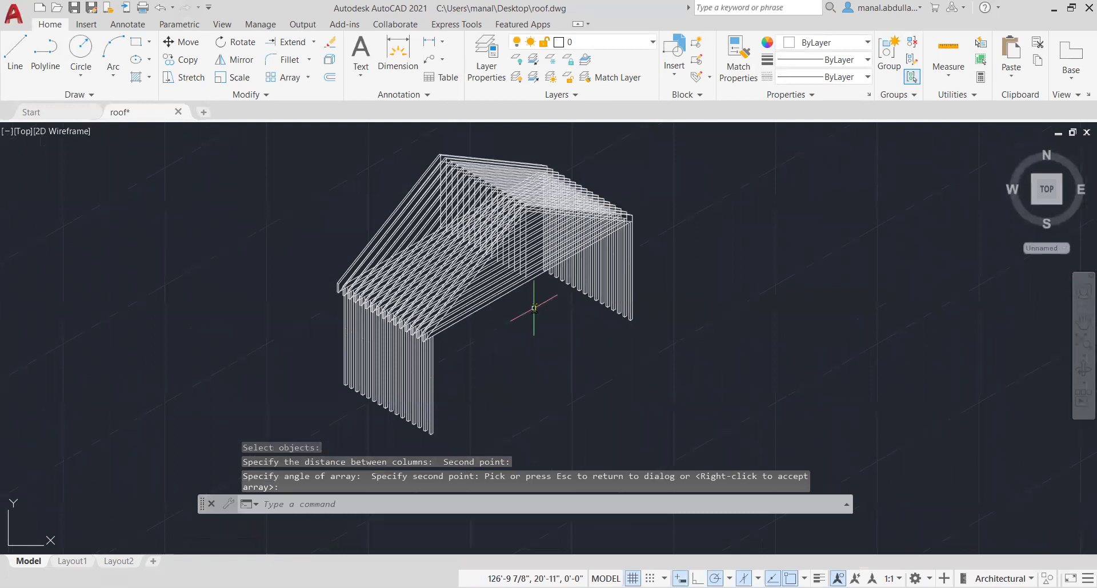
key("Return")
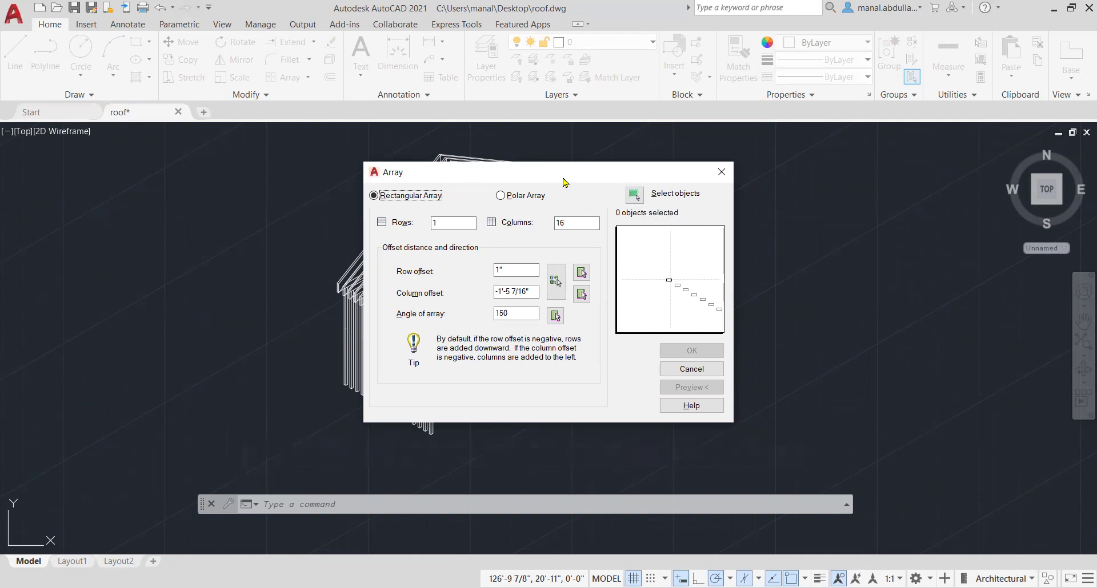
Move the Array dialog aside to inspect the roof frames and zoom toward the columns.
left_click_drag(563, 182, 821, 208)
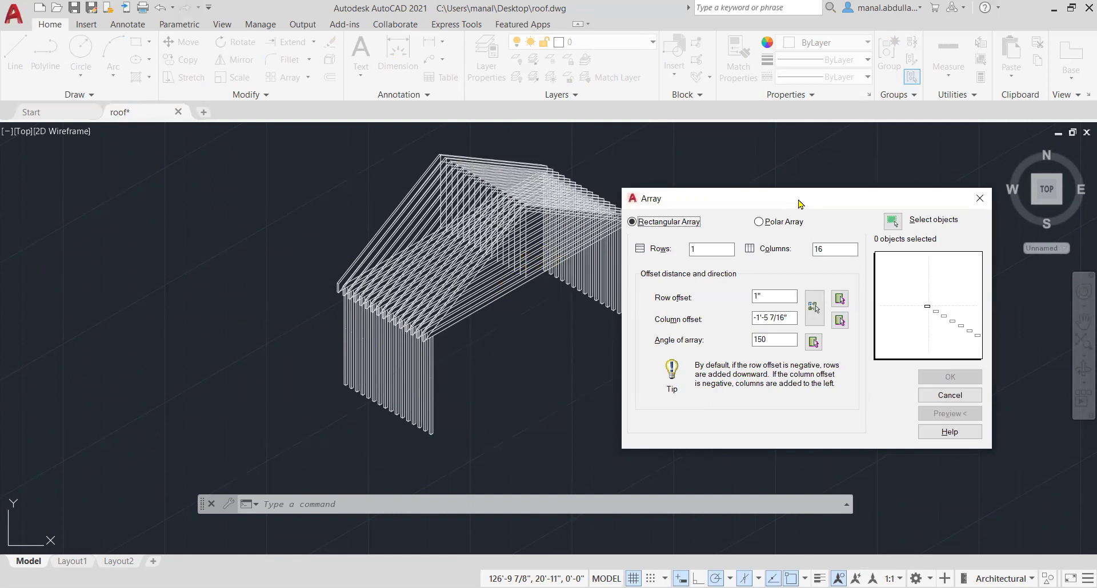
left_click_drag(799, 204, 874, 183)
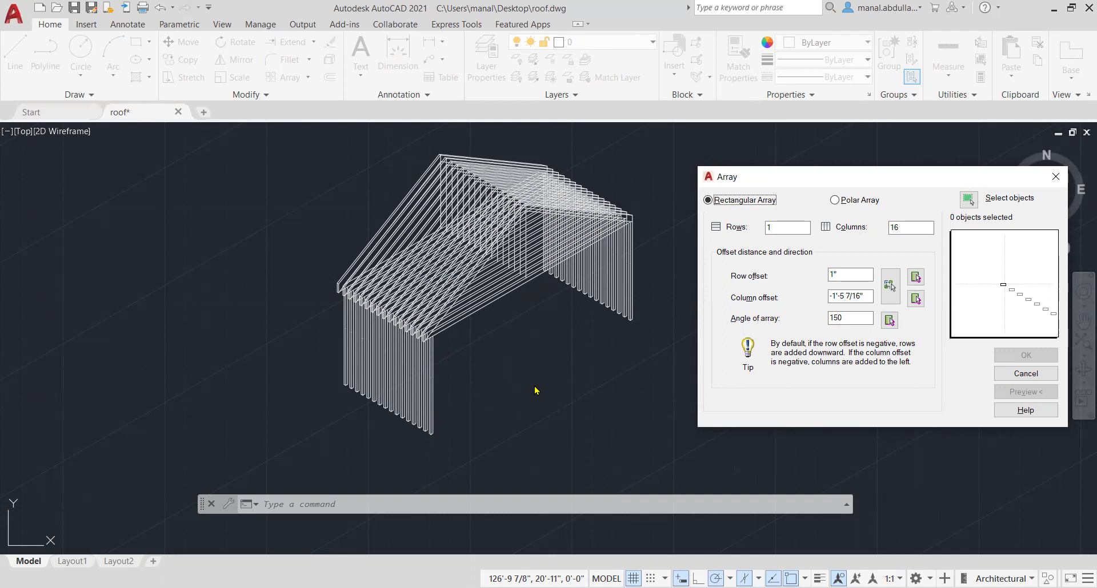
left_click_drag(800, 177, 597, 177)
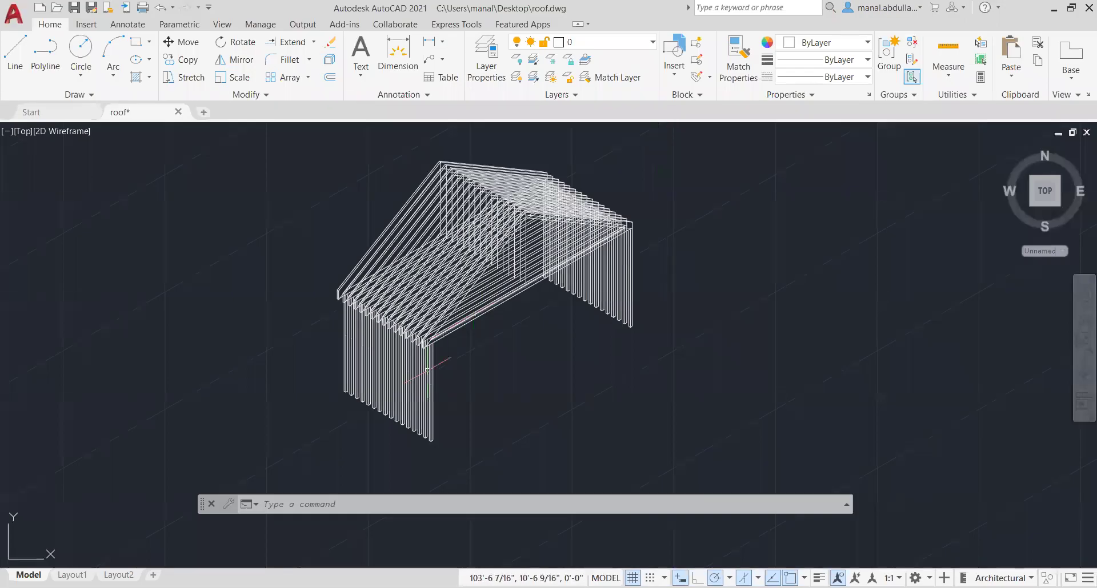
scroll(458, 417, "up", 3)
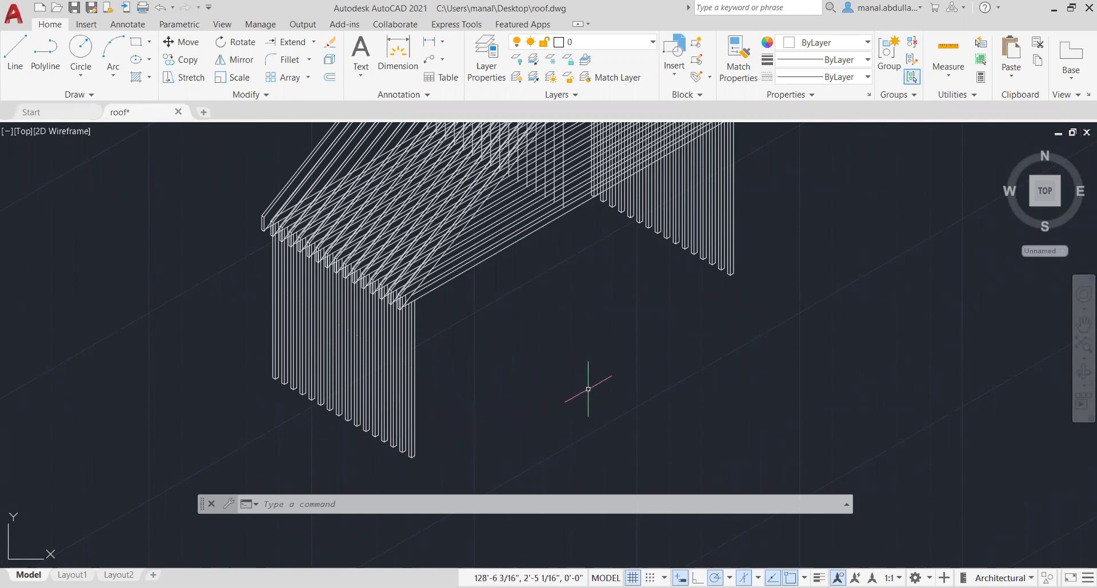
Start ARRAYCLASSIC again and select the six objects of the last wall column.
type("ARR")
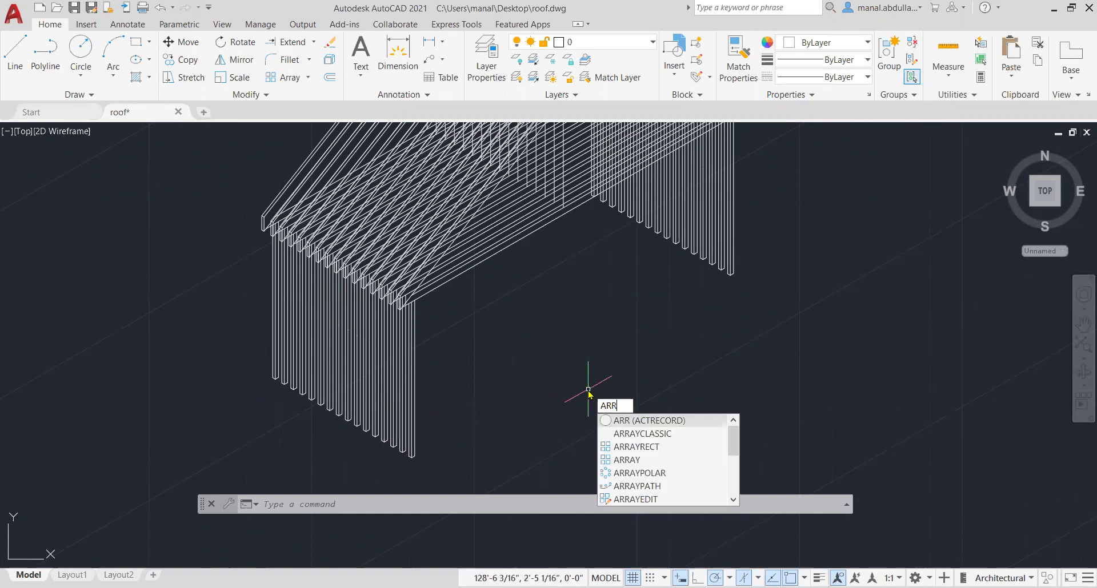
left_click(661, 435)
left_click(634, 196)
scroll(423, 448, "up", 3)
left_click(417, 449)
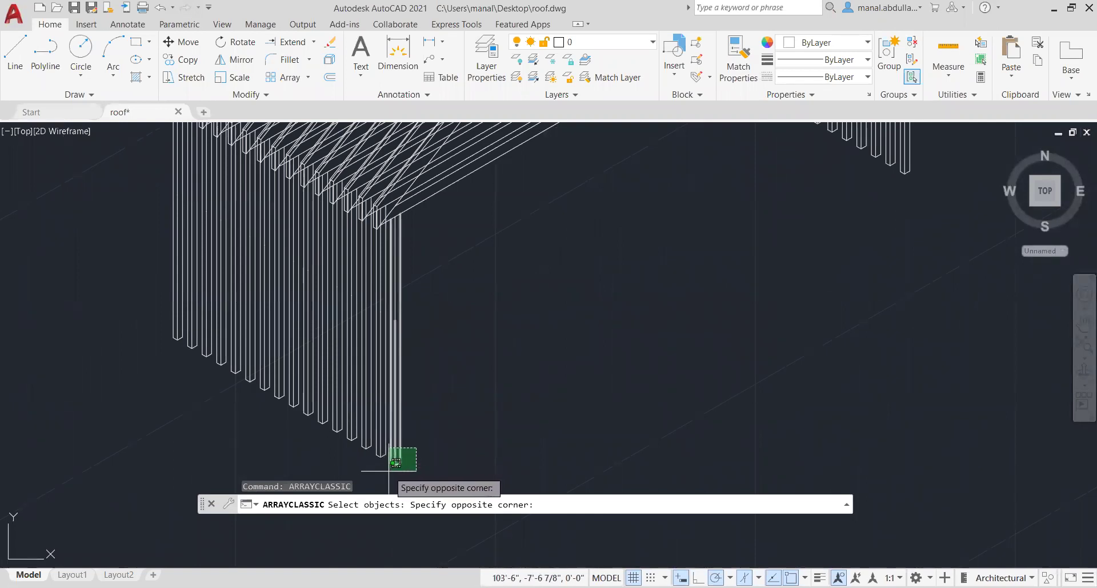
left_click(389, 471)
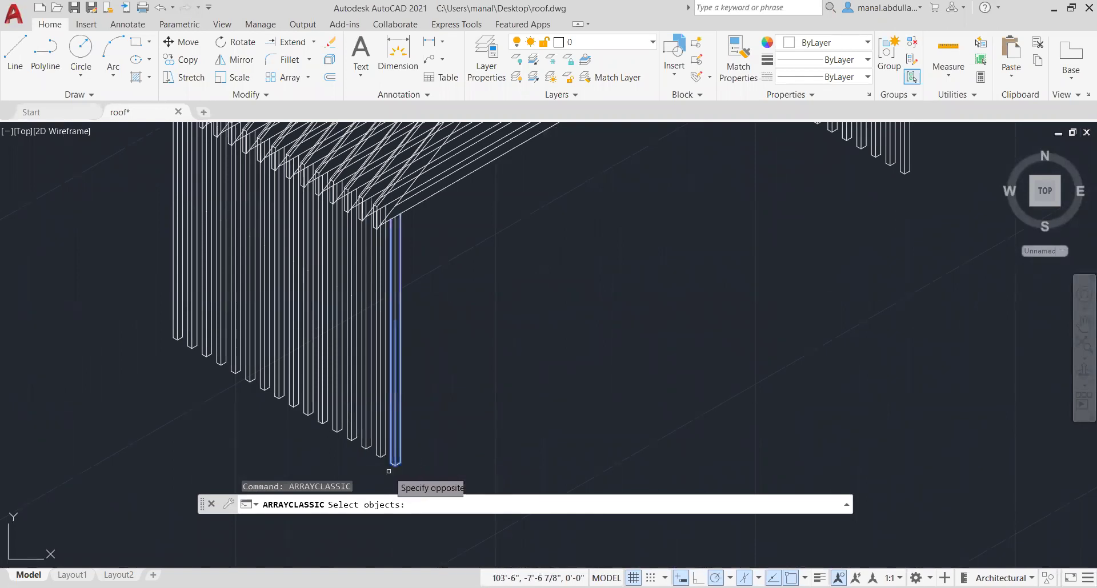
left_click(398, 306)
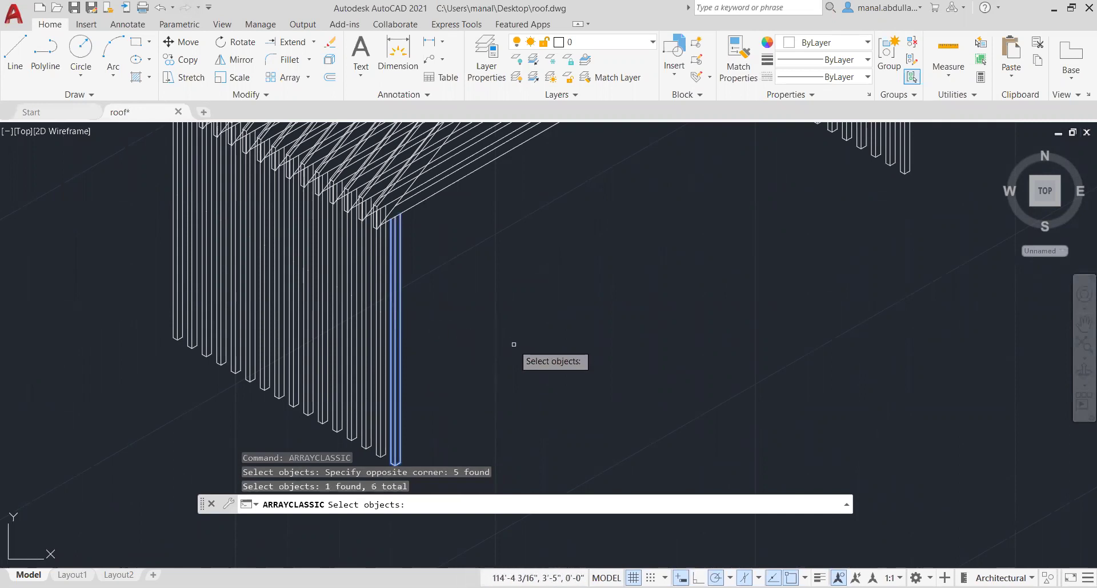
Set the column array to 1 row and 20 columns.
key("Return")
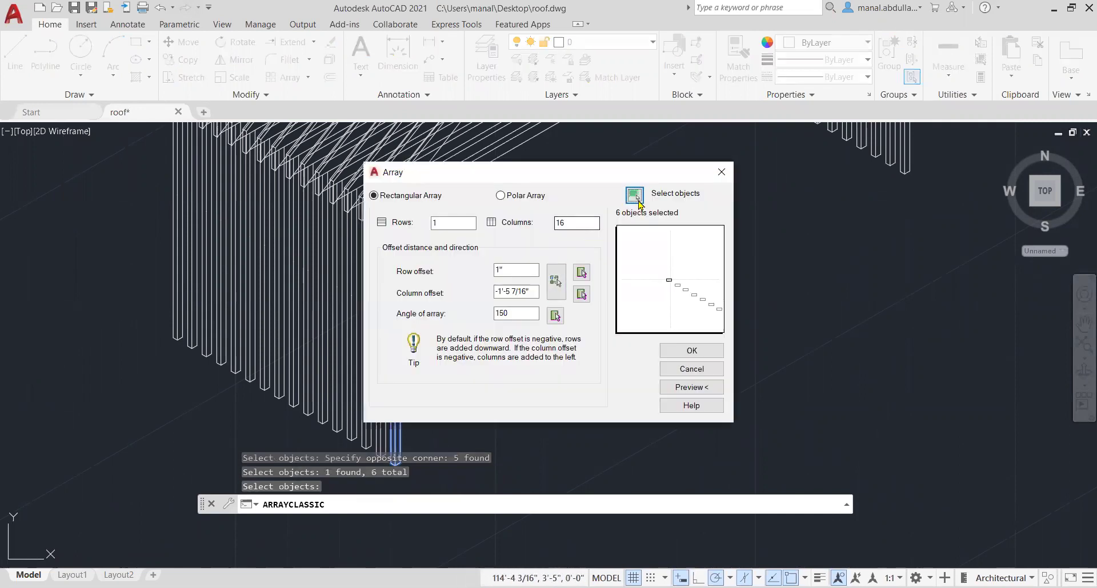
left_click(445, 225)
left_click(573, 222)
left_click_drag(572, 223, 544, 225)
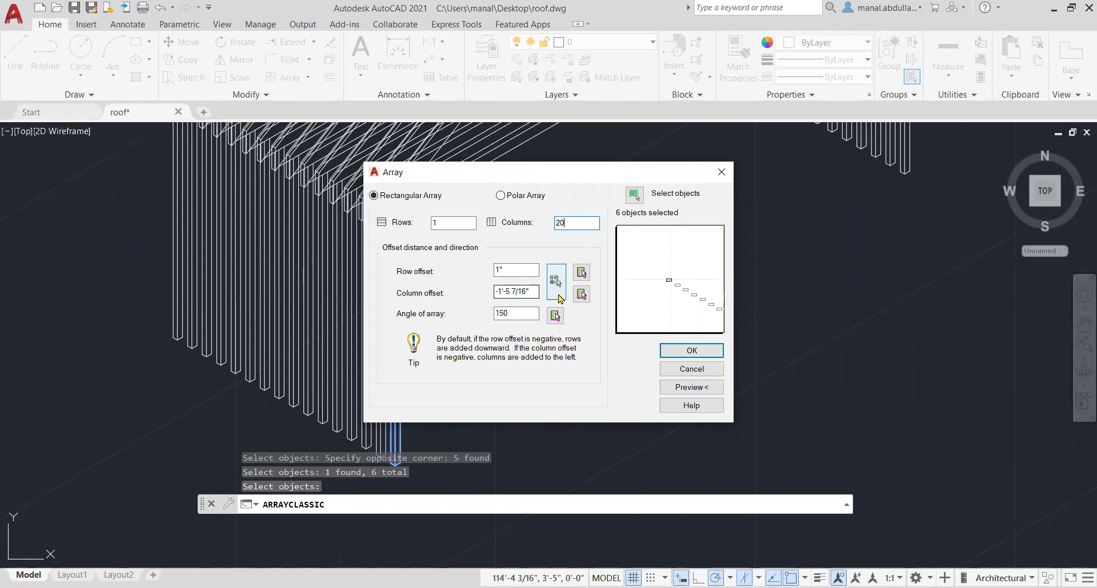
Pick a 2'-3 1/2" column offset starting at the last column's base.
left_click(581, 294)
scroll(475, 391, "down", 3)
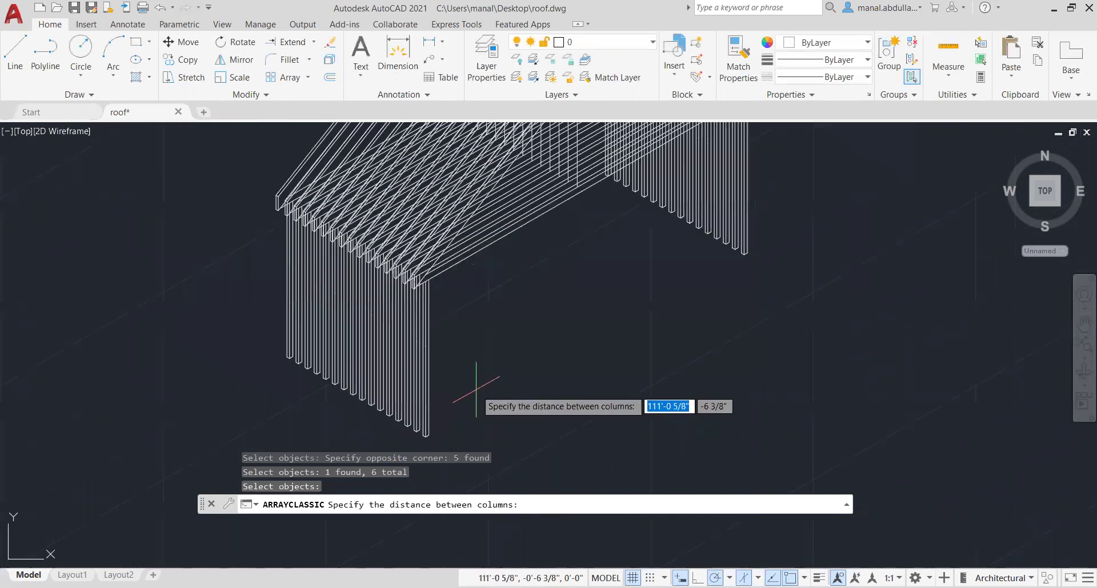
scroll(441, 447, "up", 3)
scroll(431, 436, "up", 2)
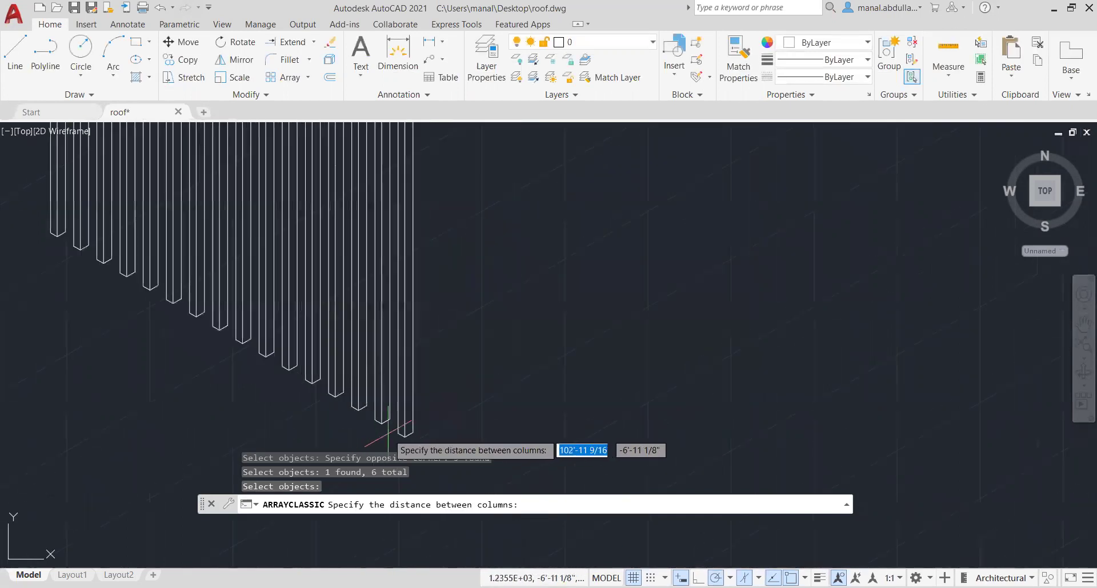
left_click(404, 436)
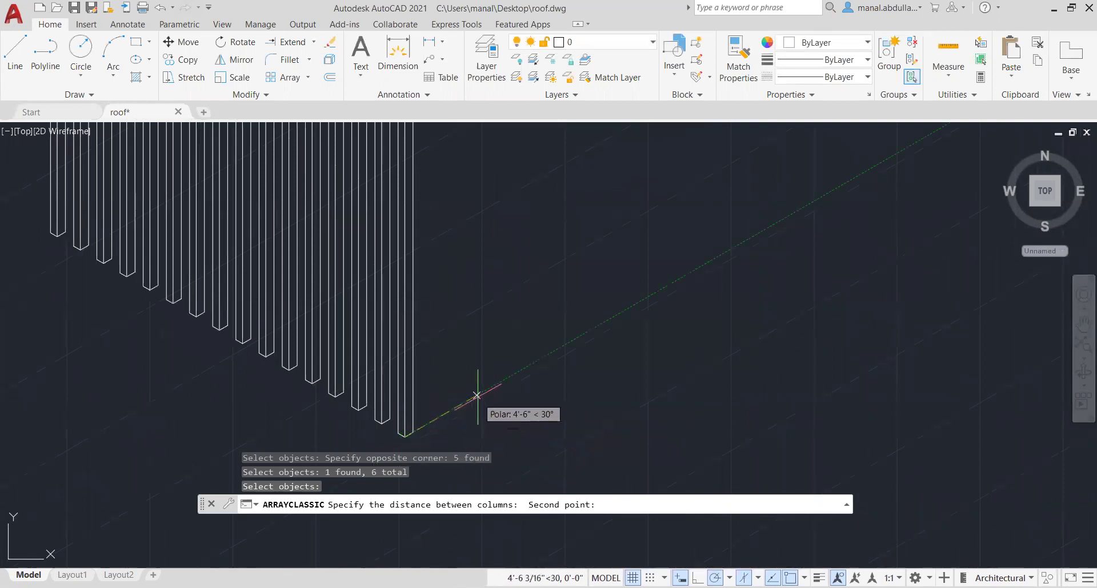
left_click(440, 415)
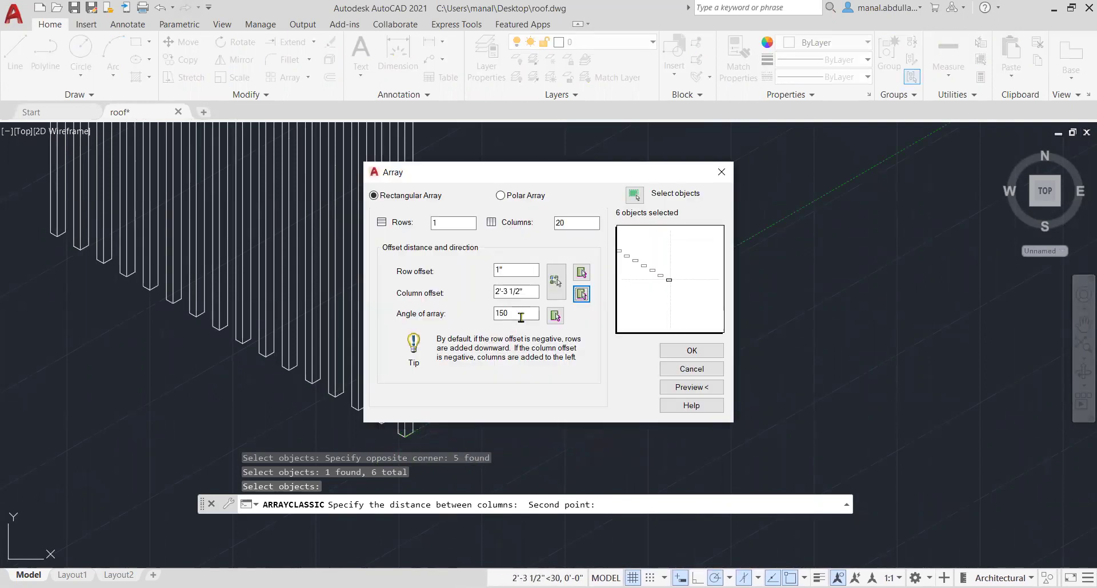
Pick a 30° array angle from the column base.
left_click(555, 316)
left_click(405, 436)
left_click(488, 388)
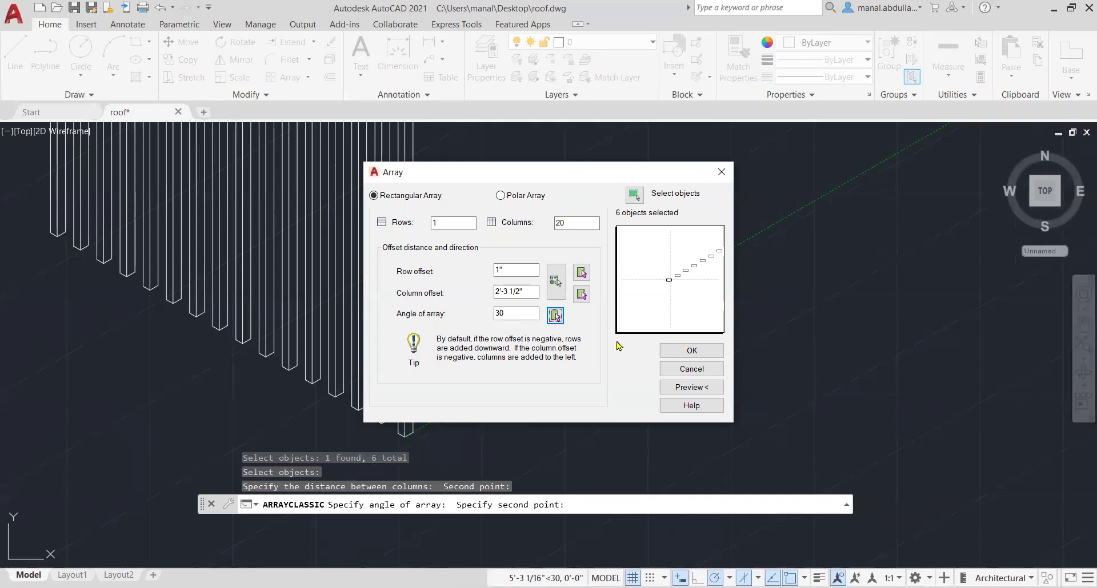
Check the 20-column preview along the 30° side and accept it.
left_click(683, 388)
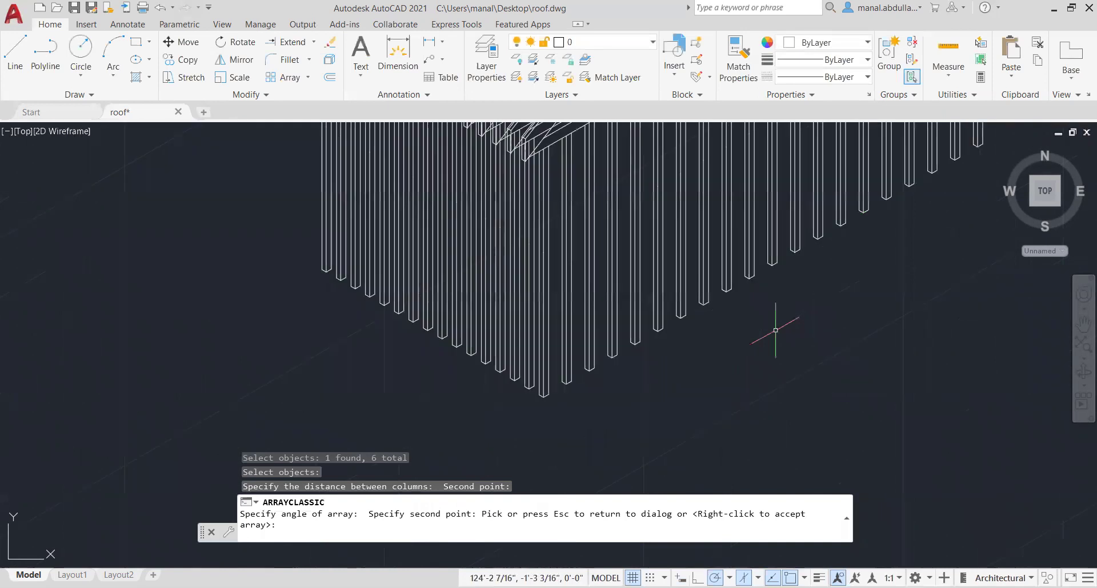
scroll(775, 330, "down", 3)
middle_click_drag(775, 330, 453, 382)
scroll(454, 381, "up", 3)
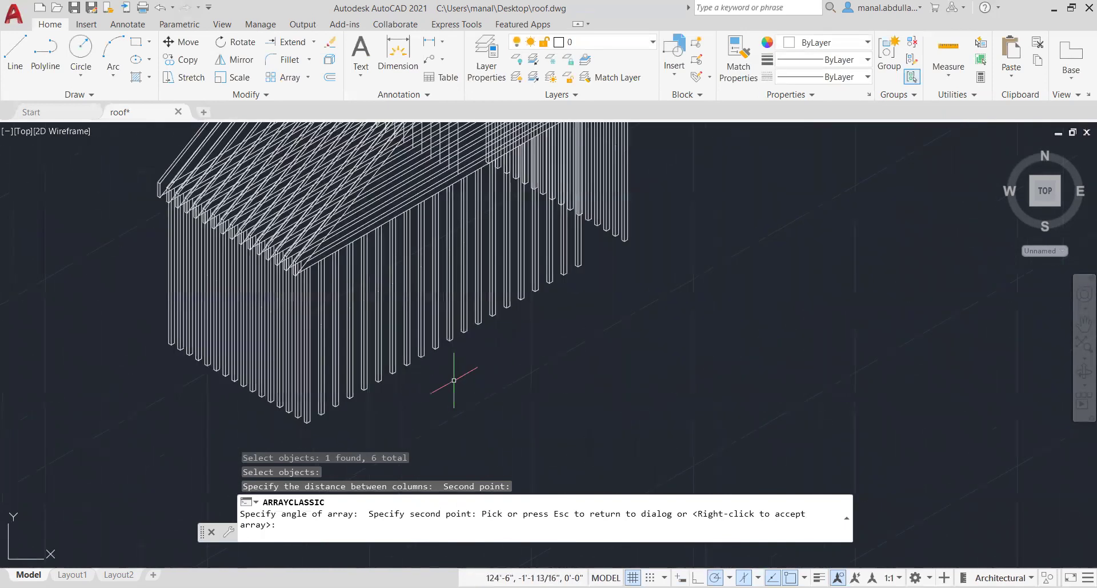
right_click(600, 328)
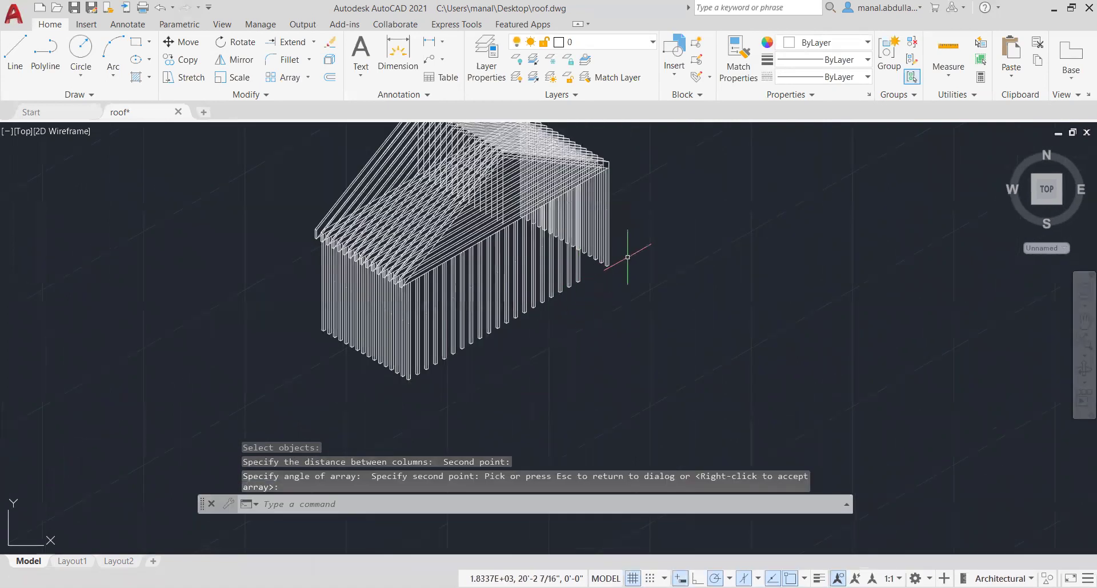
scroll(578, 277, "up", 2)
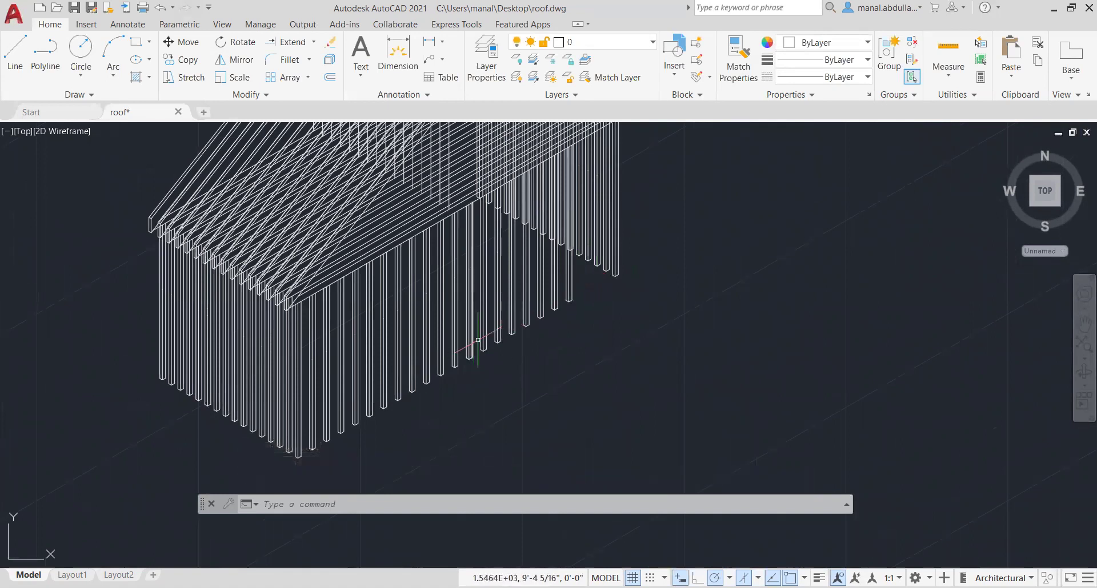
Move the crossing-selected doorway columns upward, using the roof top as the base point.
left_click(178, 42)
left_click(585, 278)
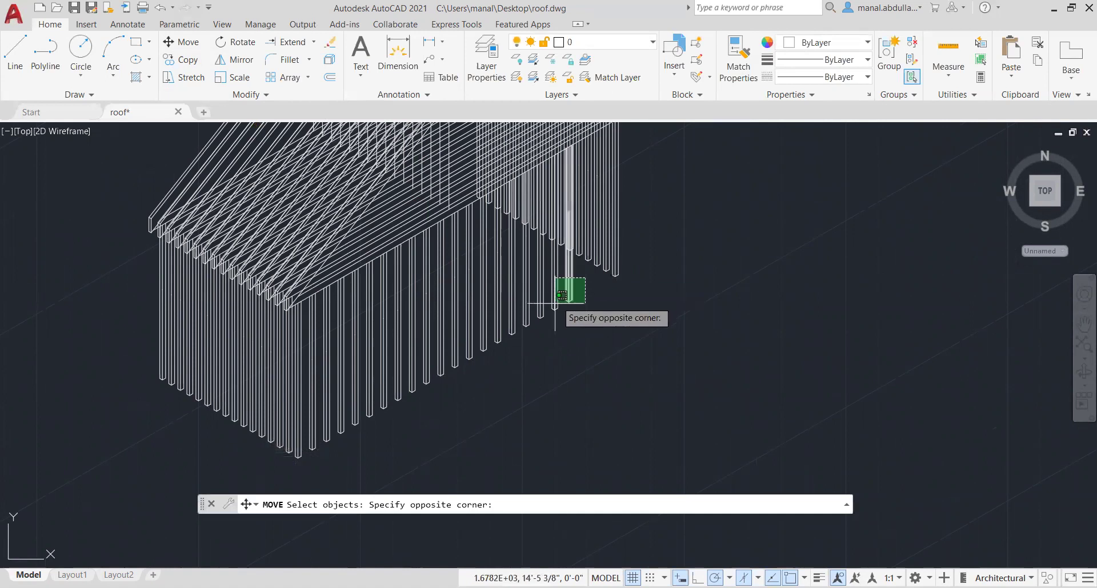
left_click(509, 346)
key("Return")
scroll(591, 331, "up", 2)
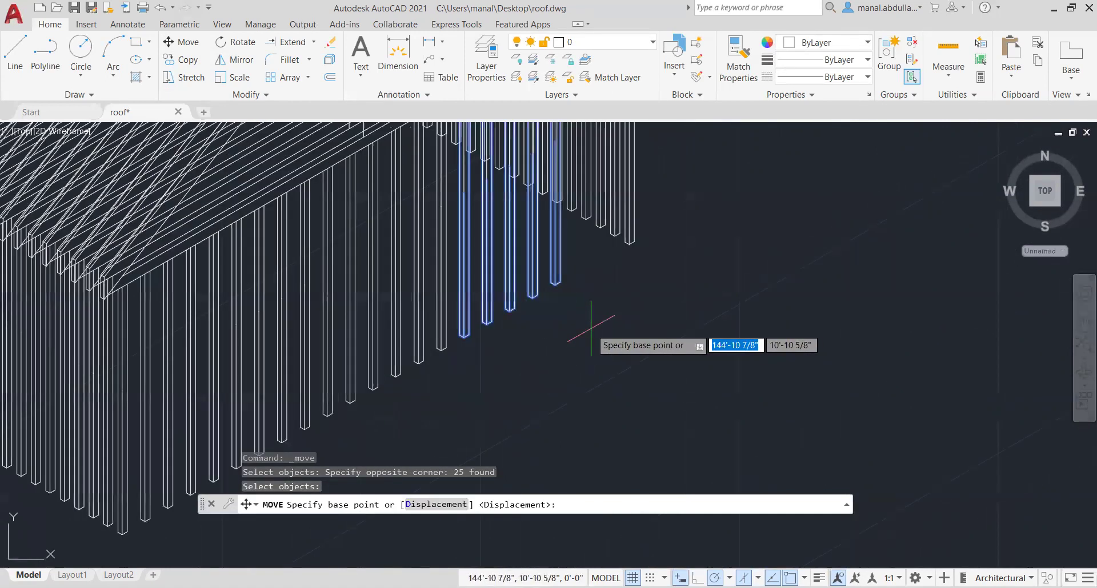
middle_click_drag(590, 331, 584, 460)
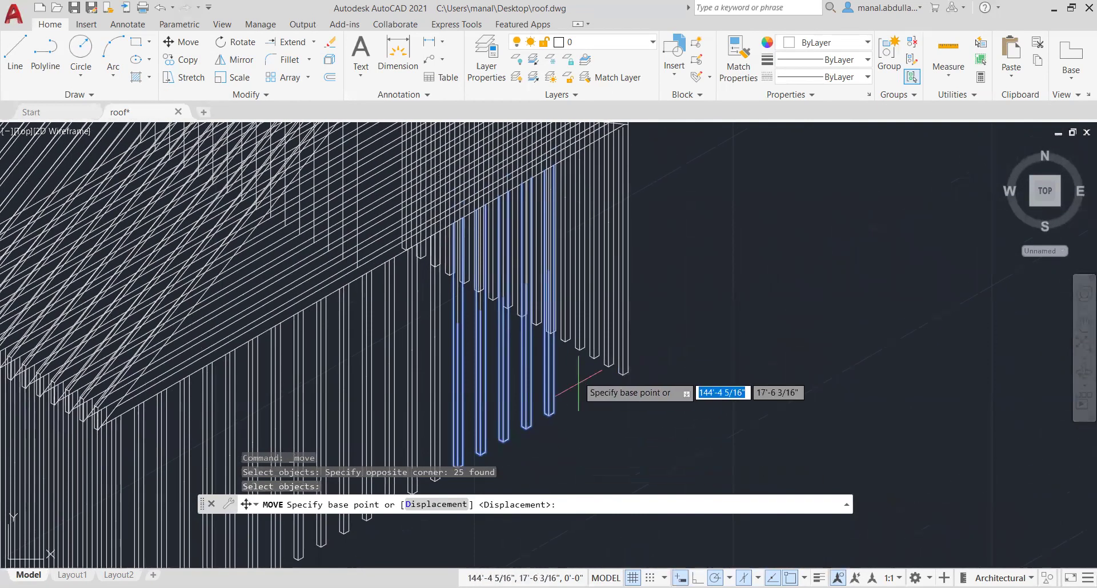
left_click(549, 168)
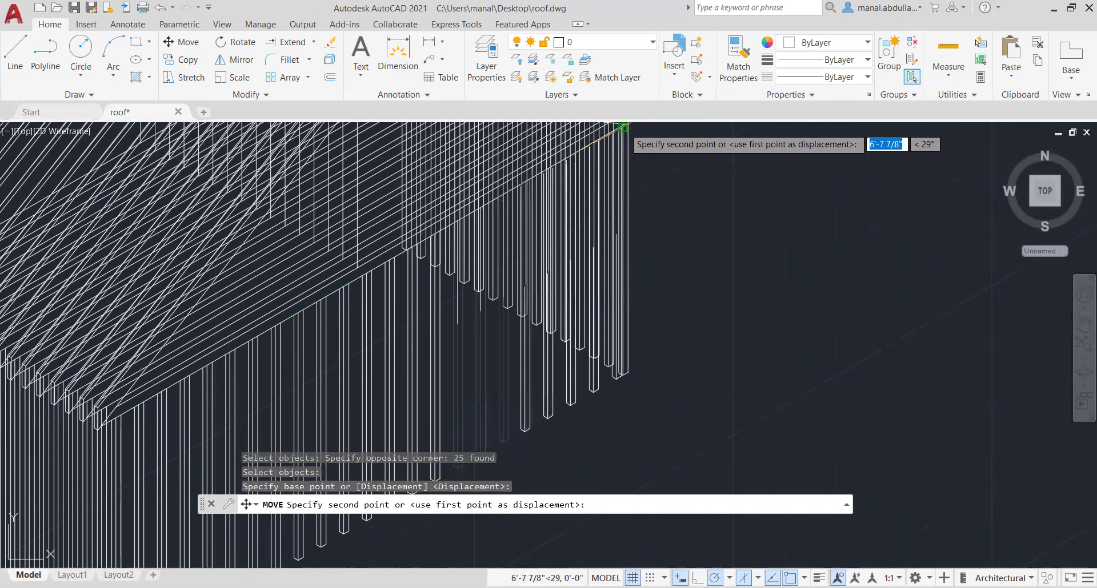
left_click(622, 127)
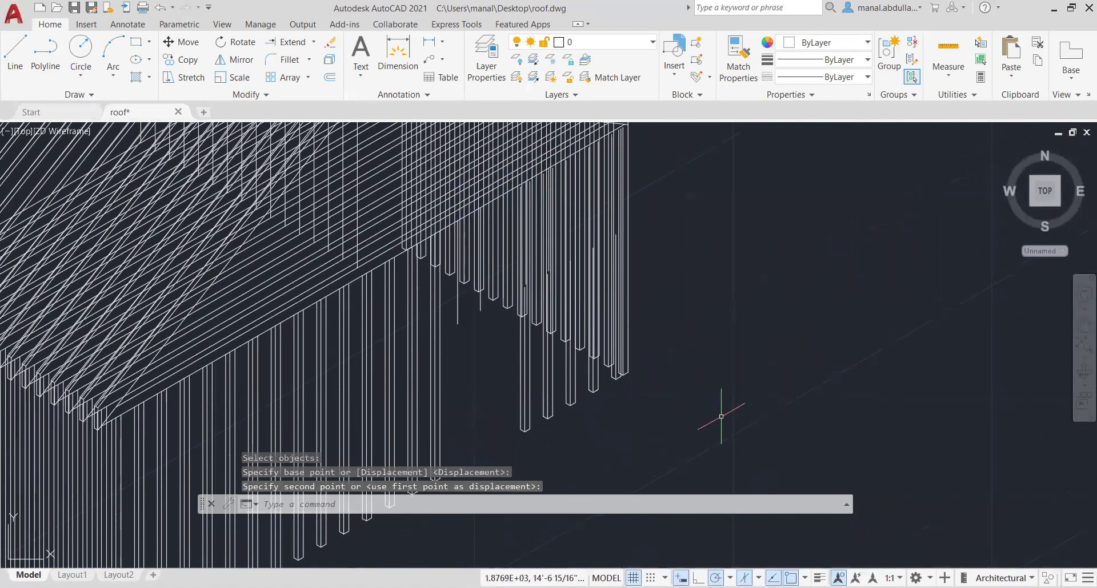
Cancel the leftover command and re-center the whole house frame in the view.
key("Escape")
scroll(726, 415, "down", 5)
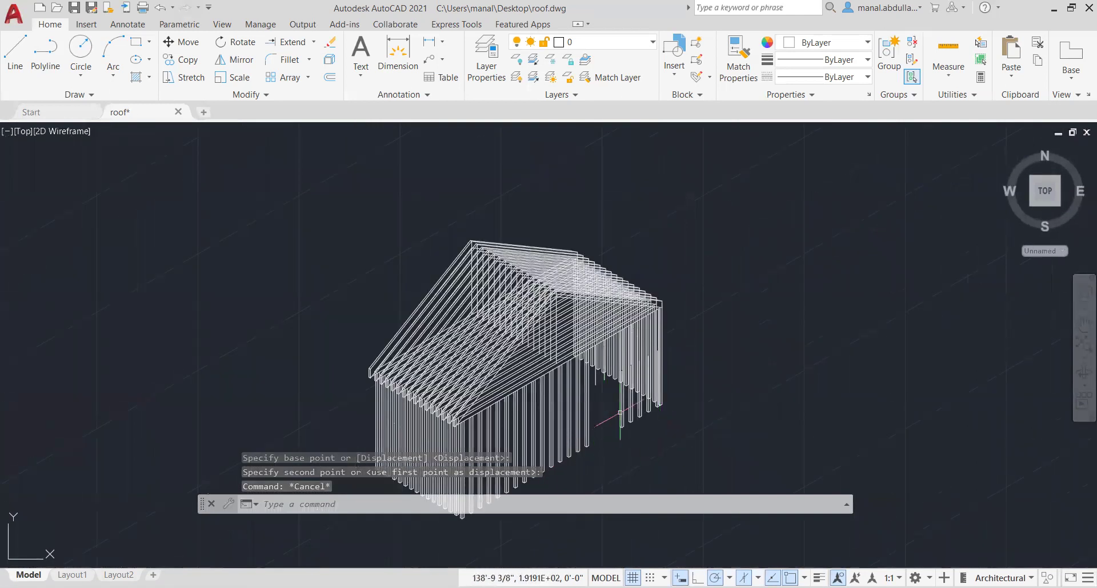
scroll(630, 398, "down", 2)
middle_click_drag(585, 489, 588, 432)
scroll(572, 398, "up", 2)
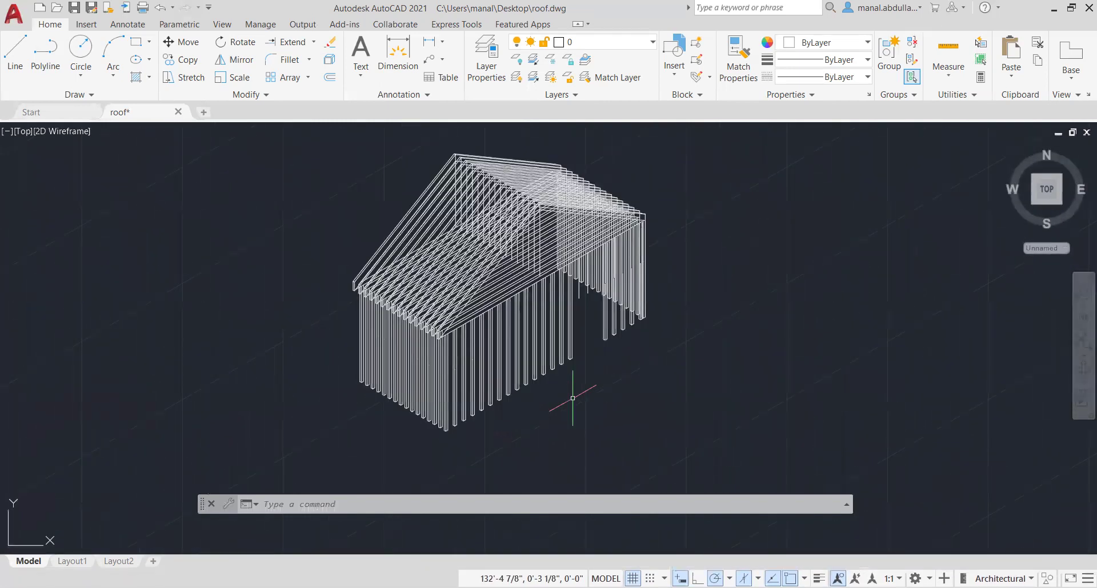
scroll(573, 400, "up", 2)
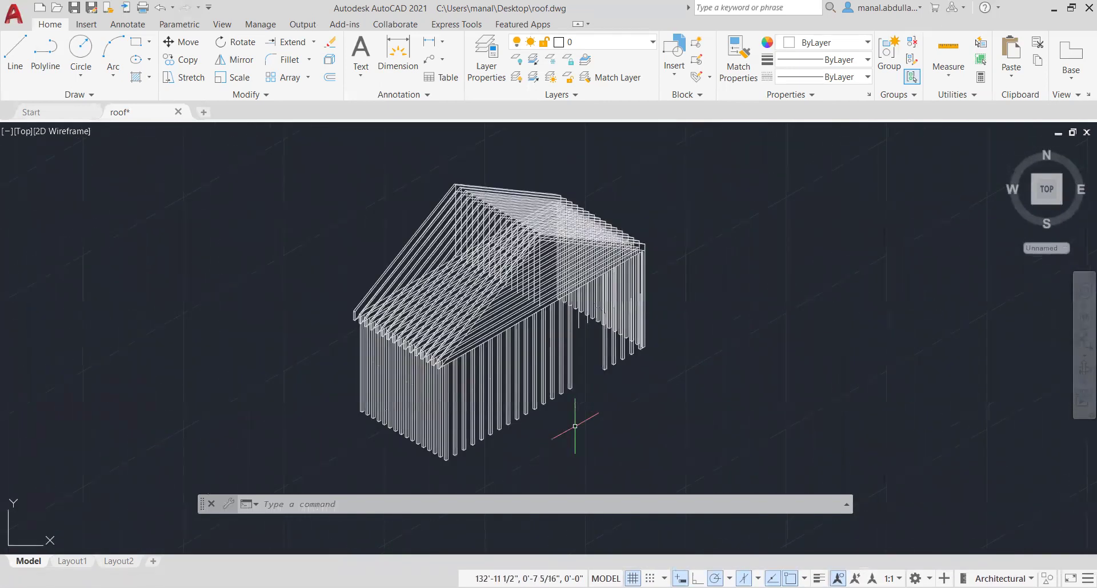